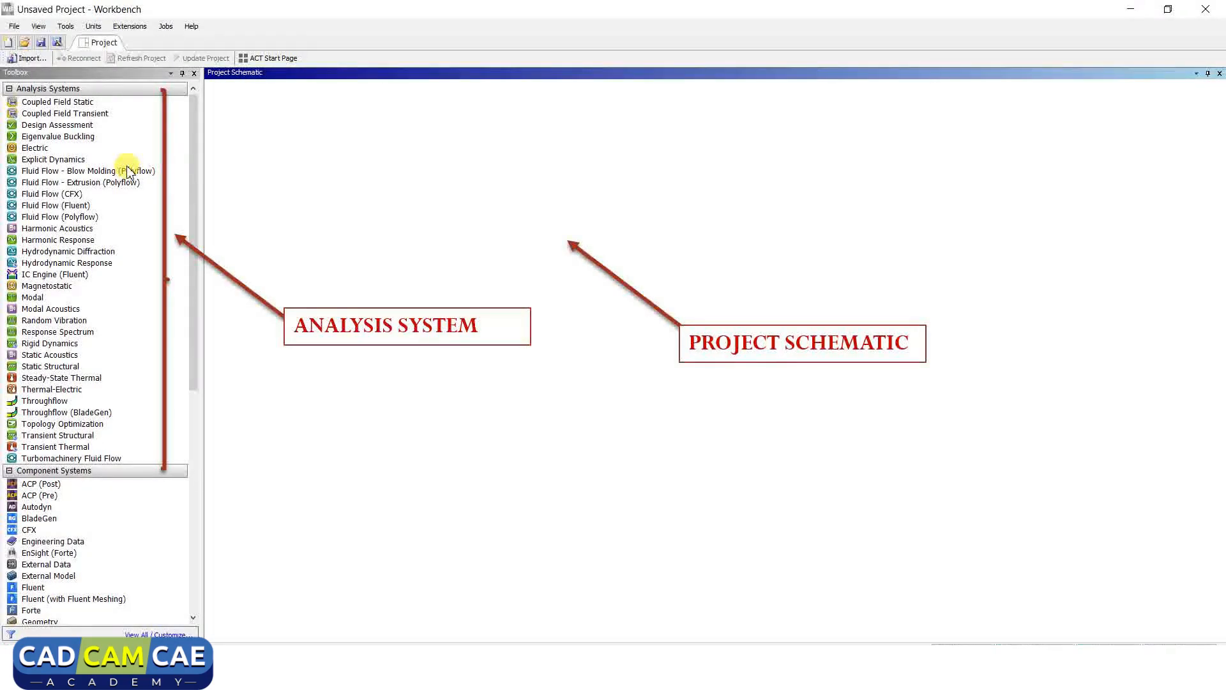
# Add a Static Structural system to the project schematic.
pyautogui.scroll(-9, 40, 161)
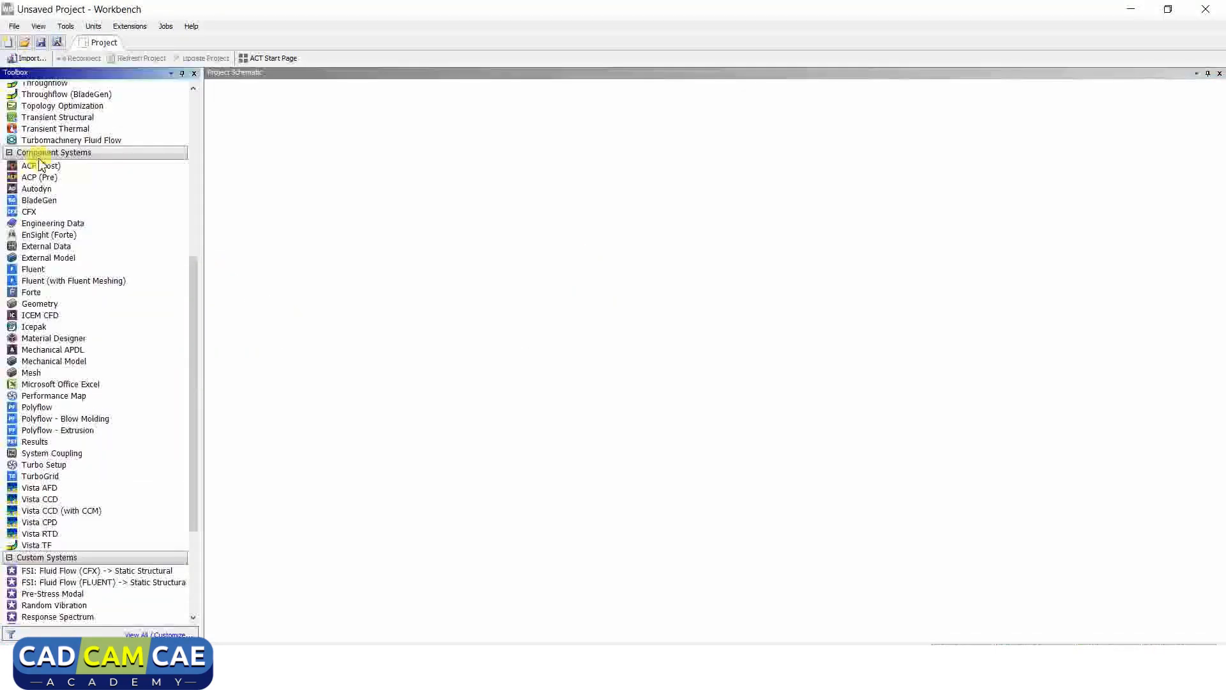
pyautogui.scroll(9, 179, 320)
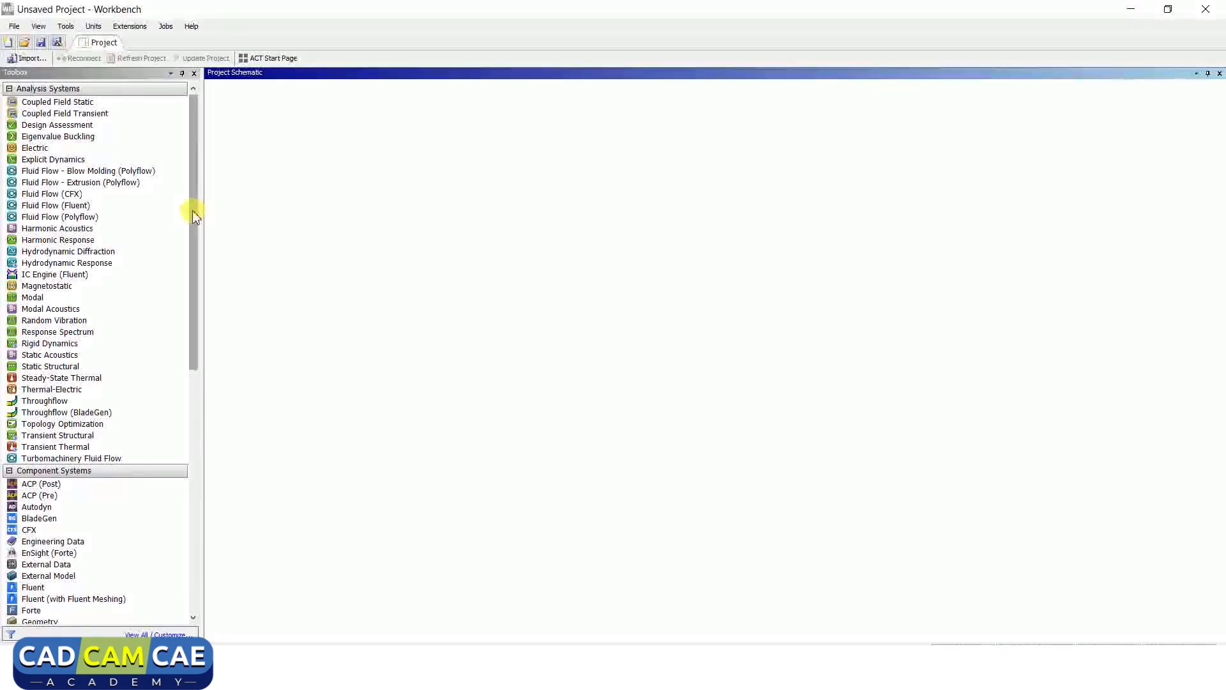
pyautogui.moveTo(193, 209); pyautogui.dragTo(200, 172)
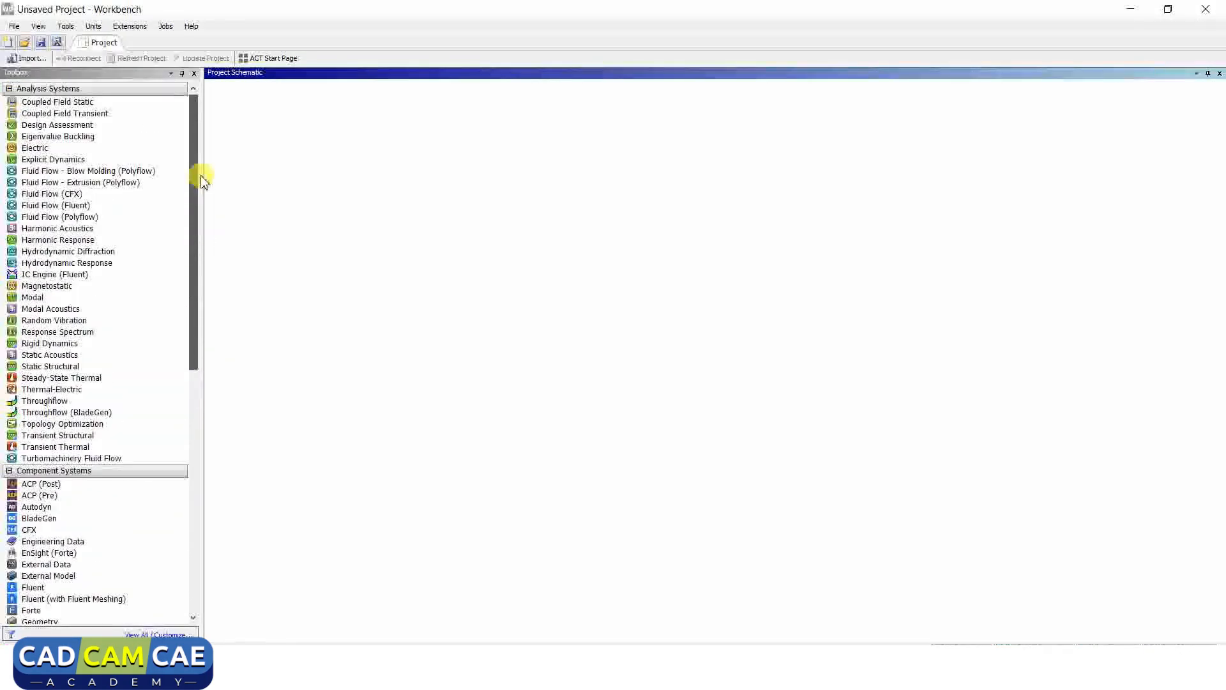
pyautogui.click(55, 217)
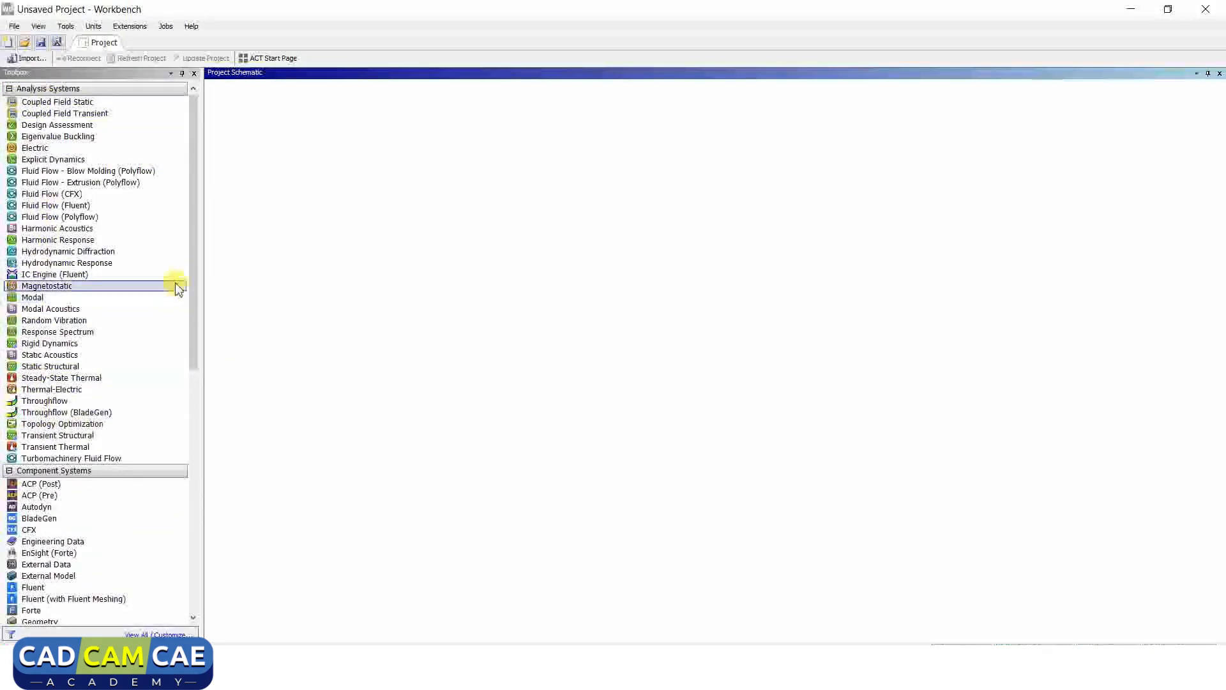
pyautogui.moveTo(193, 263); pyautogui.dragTo(193, 441)
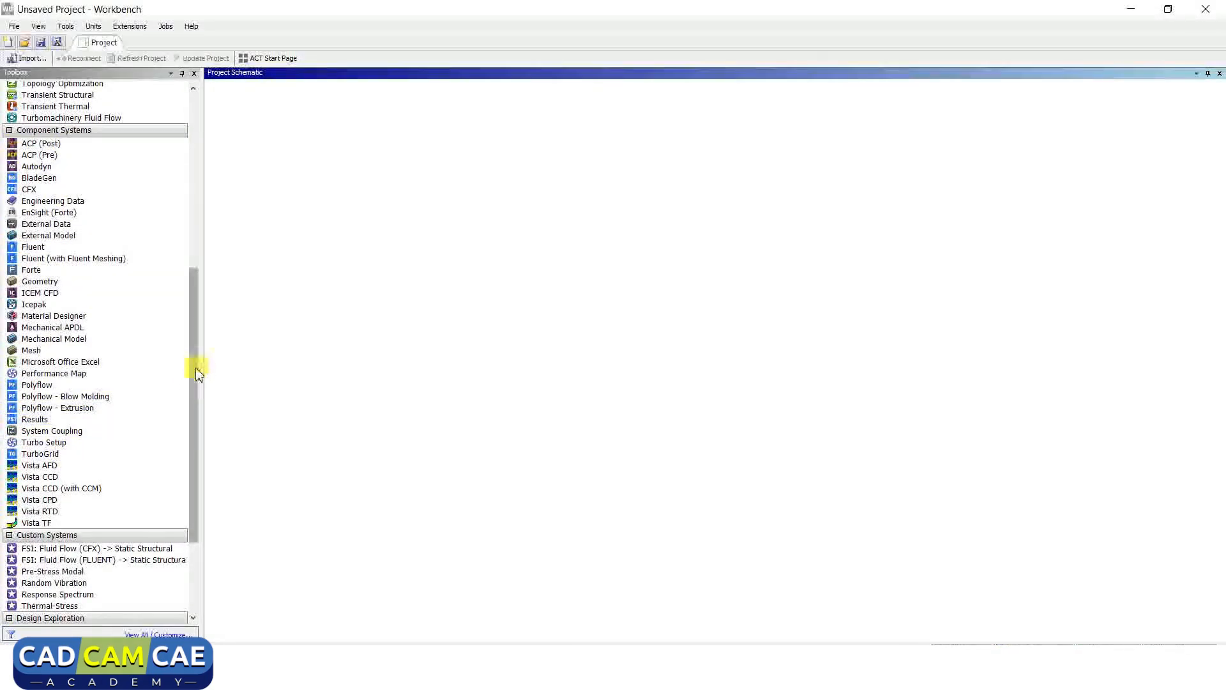
pyautogui.moveTo(194, 370); pyautogui.dragTo(194, 490)
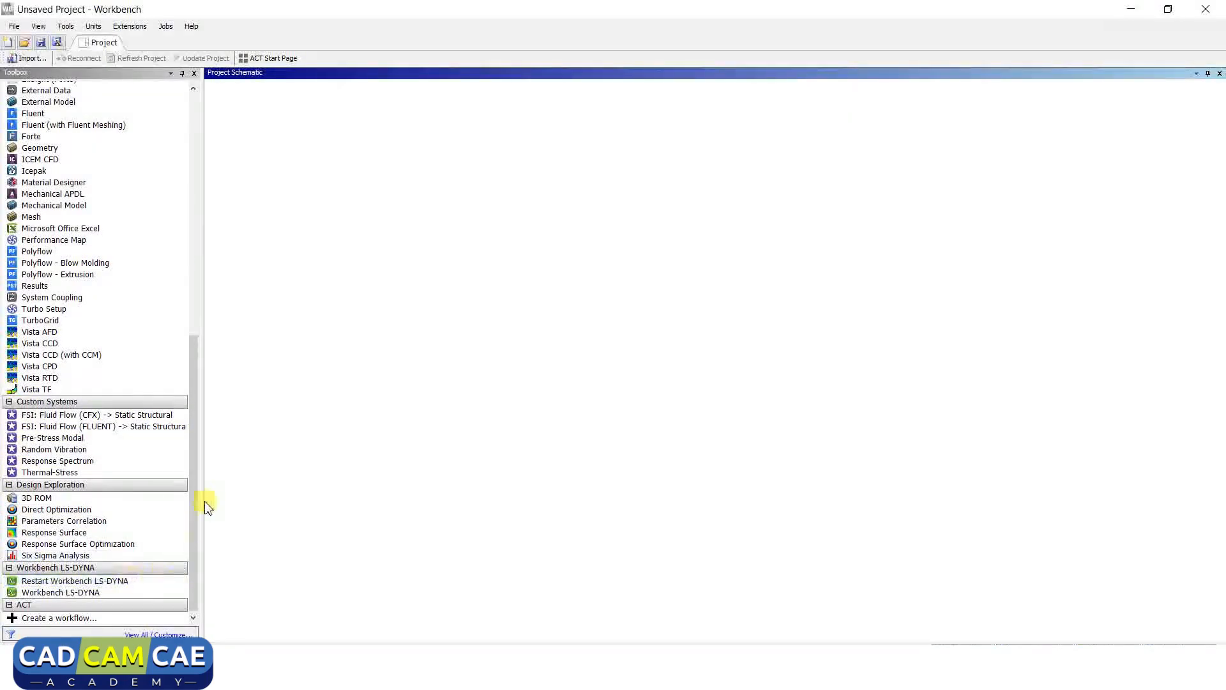
pyautogui.moveTo(191, 509); pyautogui.dragTo(202, 252)
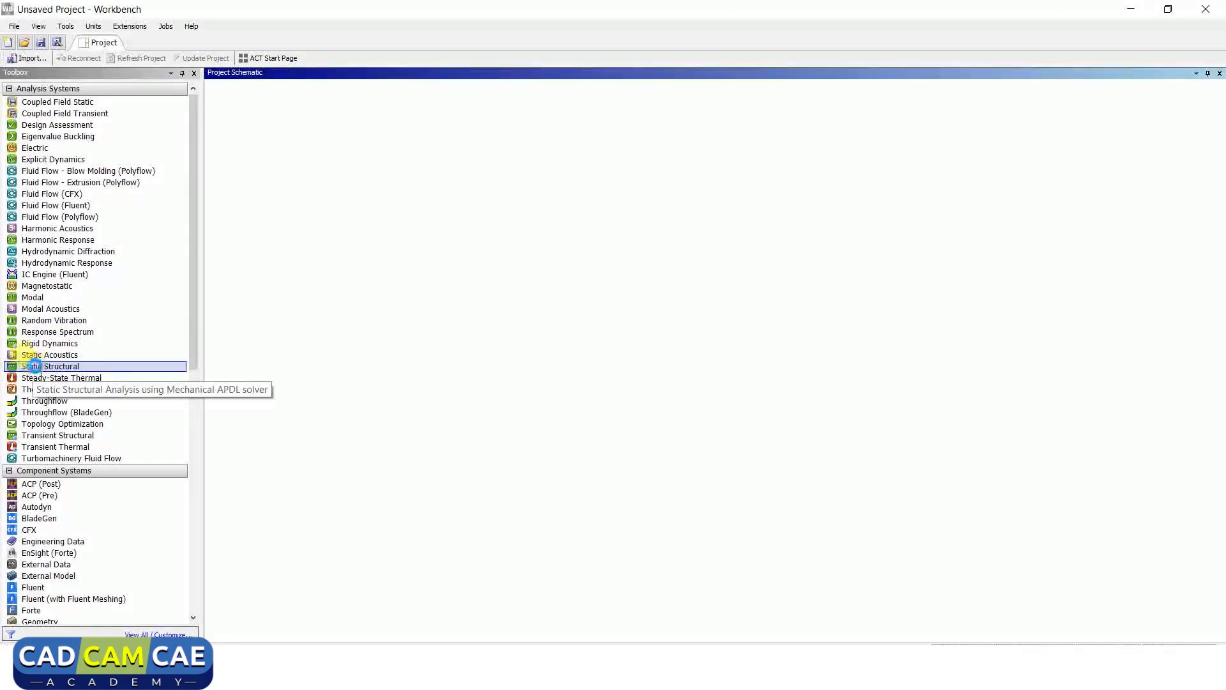
pyautogui.moveTo(34, 369); pyautogui.dragTo(286, 151)
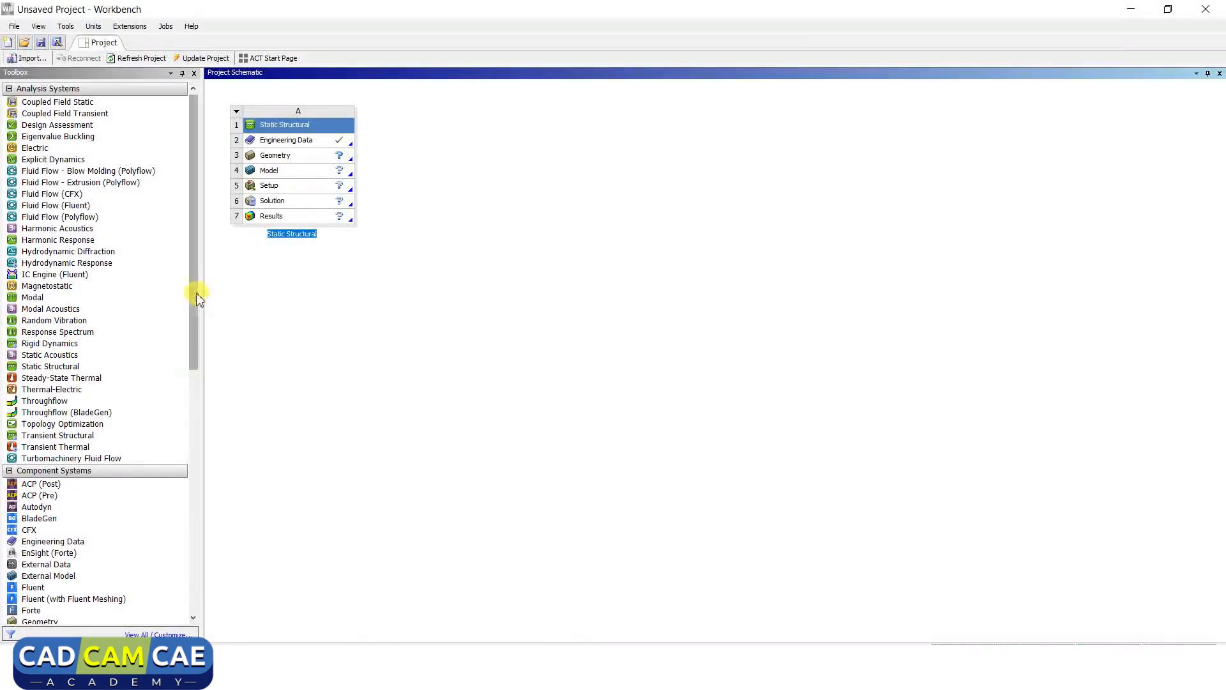
# Add a Random Vibration system beside system A, then a Transient Thermal system.
pyautogui.moveTo(198, 299); pyautogui.dragTo(196, 339)
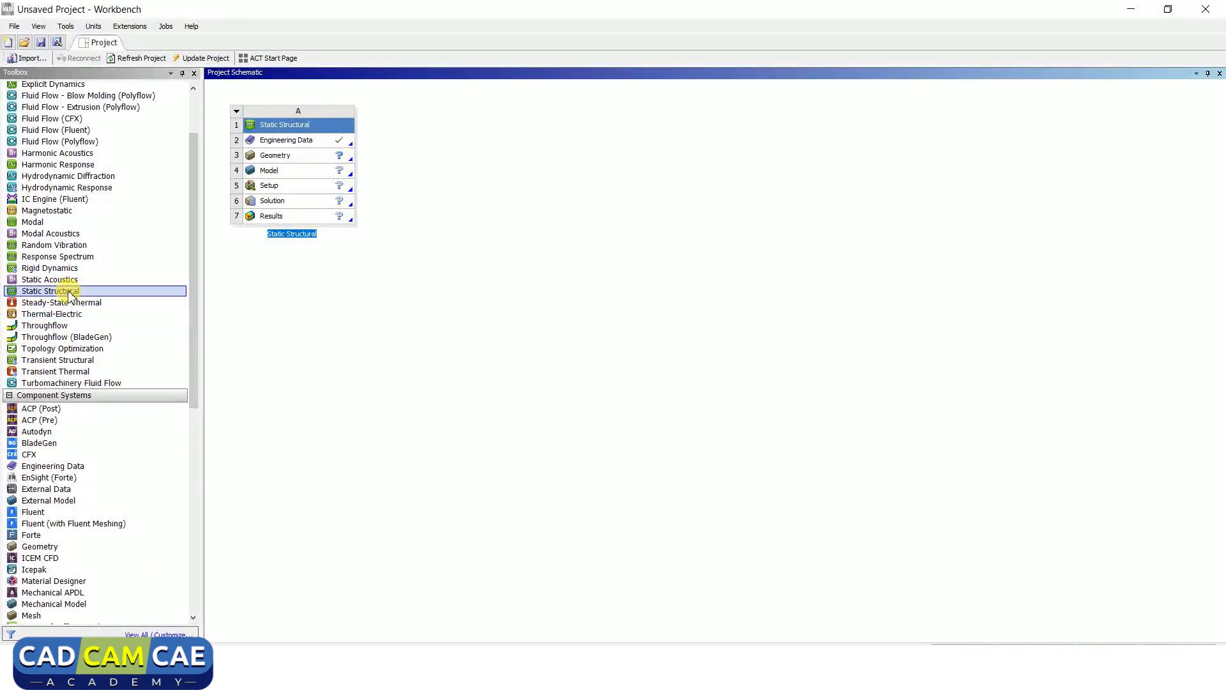
pyautogui.moveTo(54, 249); pyautogui.dragTo(420, 156)
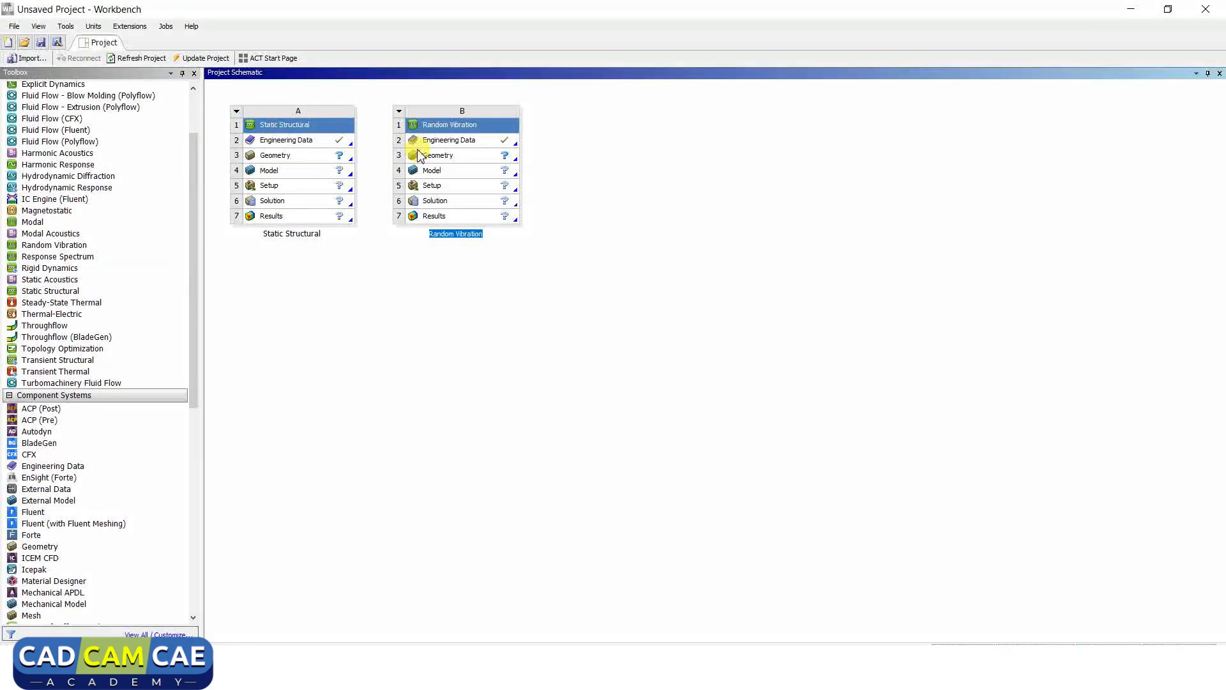
pyautogui.moveTo(56, 372); pyautogui.dragTo(593, 154)
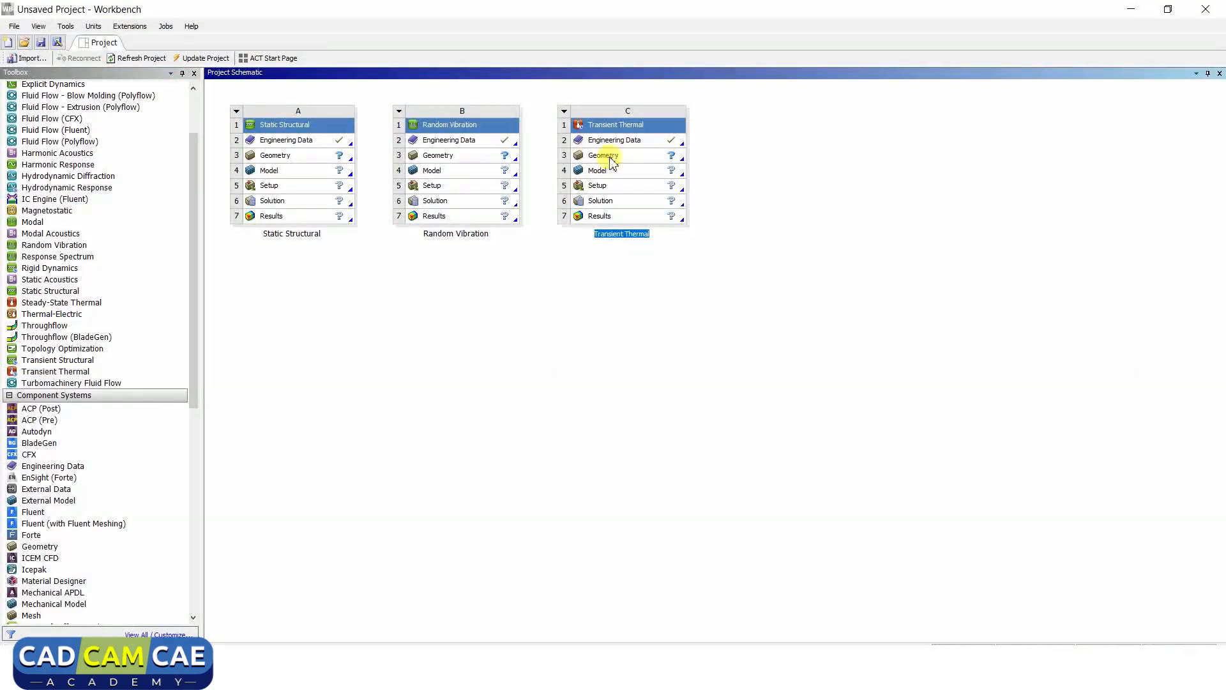
# Delete the Transient Thermal system from the schematic.
pyautogui.rightClick(623, 124)
pyautogui.click(670, 226)
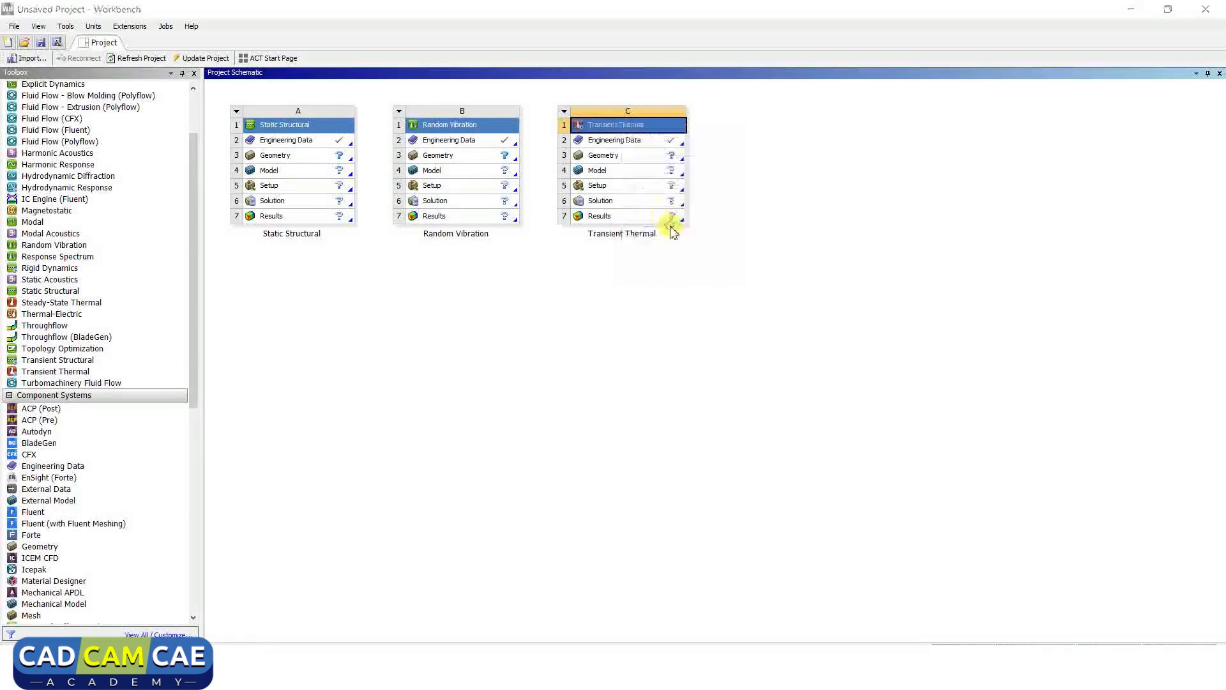
pyautogui.click(648, 364)
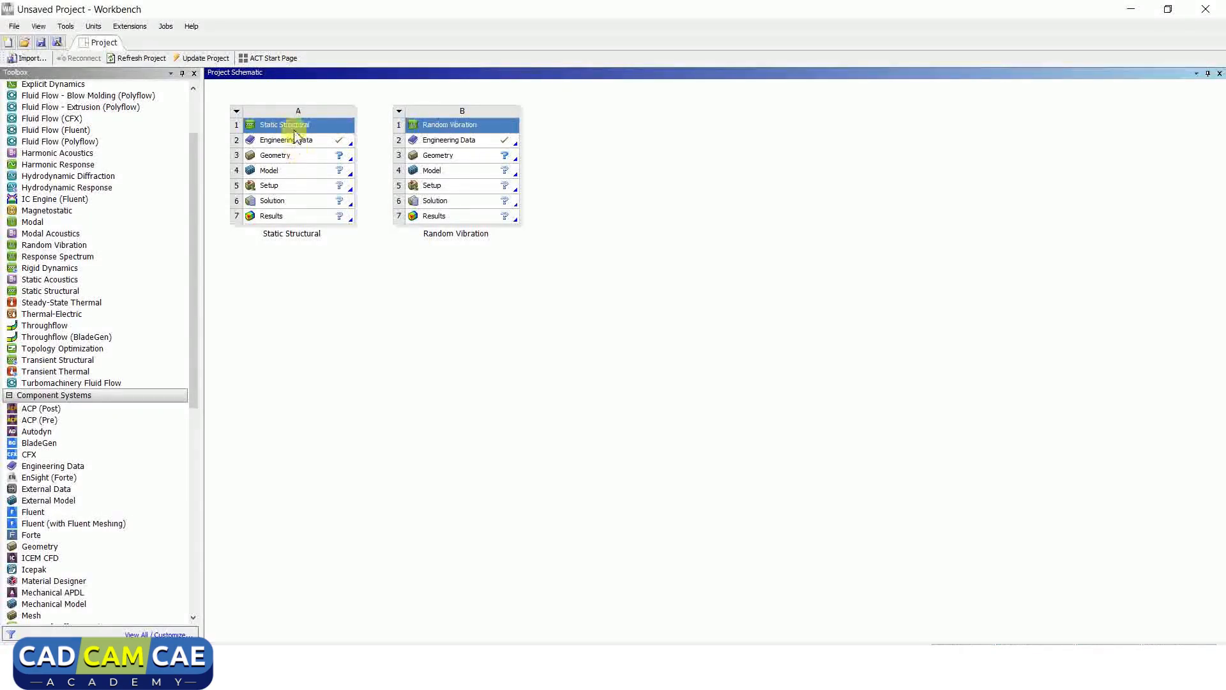
# Rename the Static Structural system A to 'BAR ANALYSIS'.
pyautogui.click(294, 126)
pyautogui.rightClick(294, 126)
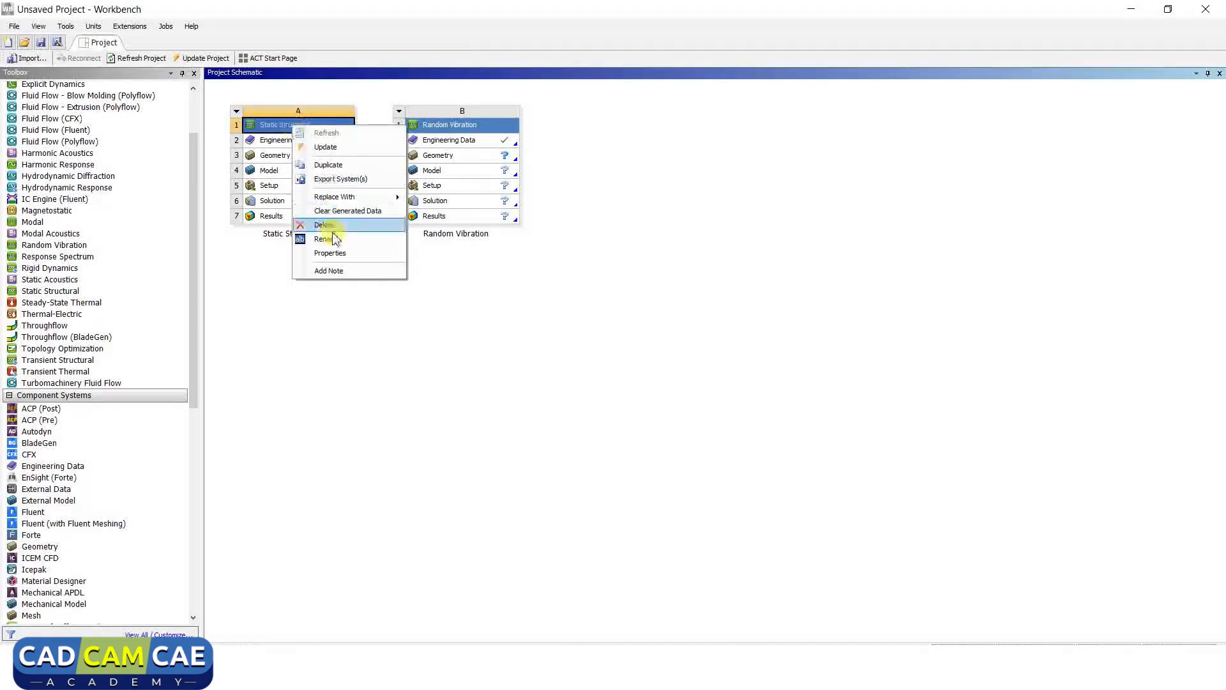
pyautogui.click(338, 240)
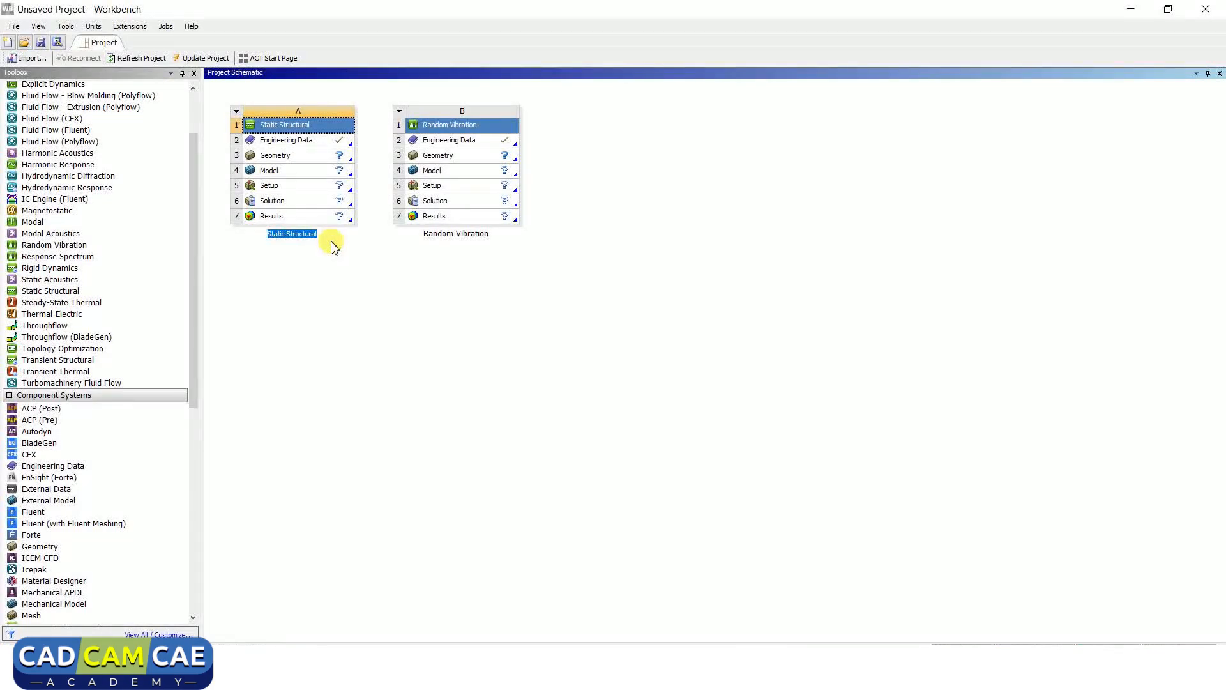
pyautogui.write('BAR ANALYSIS')
pyautogui.press('Return')
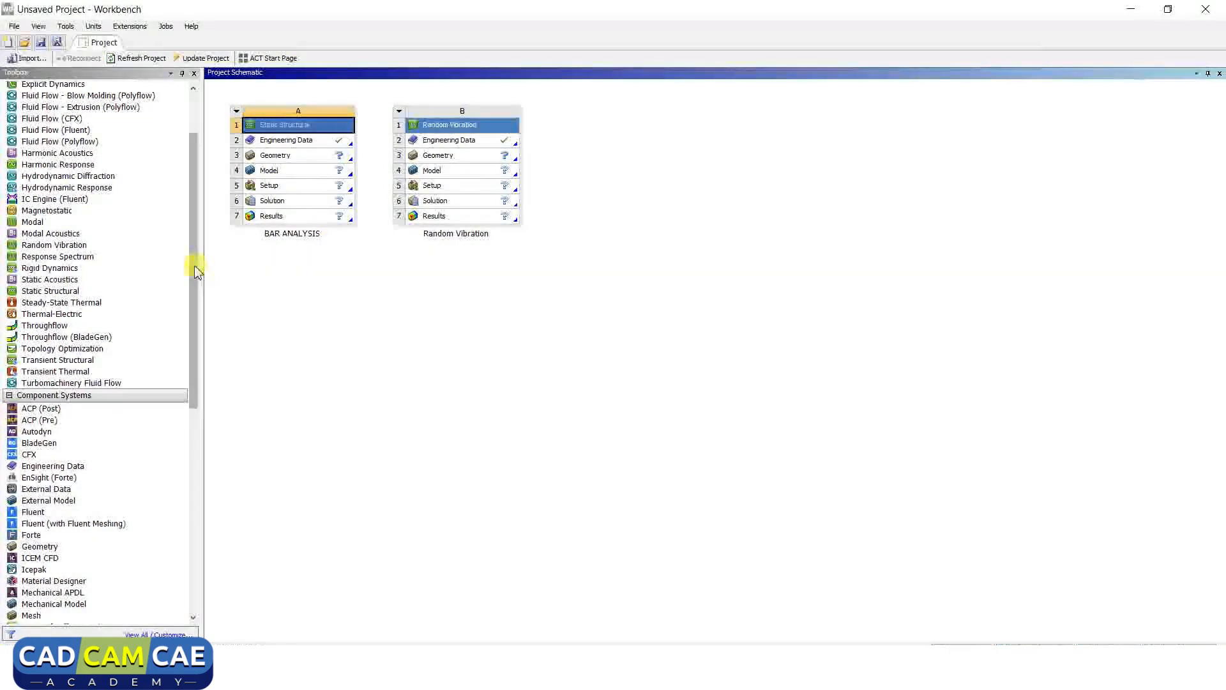
pyautogui.moveTo(195, 266); pyautogui.dragTo(189, 371)
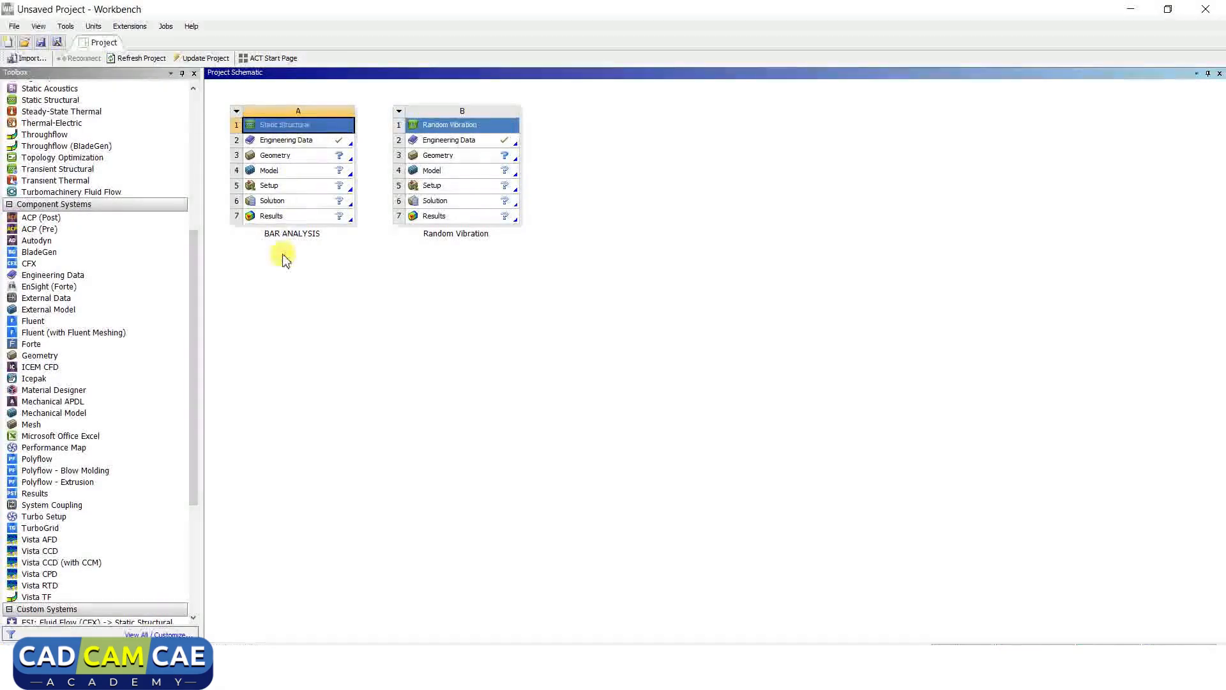
# Add Engineering Data C, Geometry D and Static Structural E, sharing D's geometry with E.
pyautogui.moveTo(58, 275); pyautogui.dragTo(595, 160)
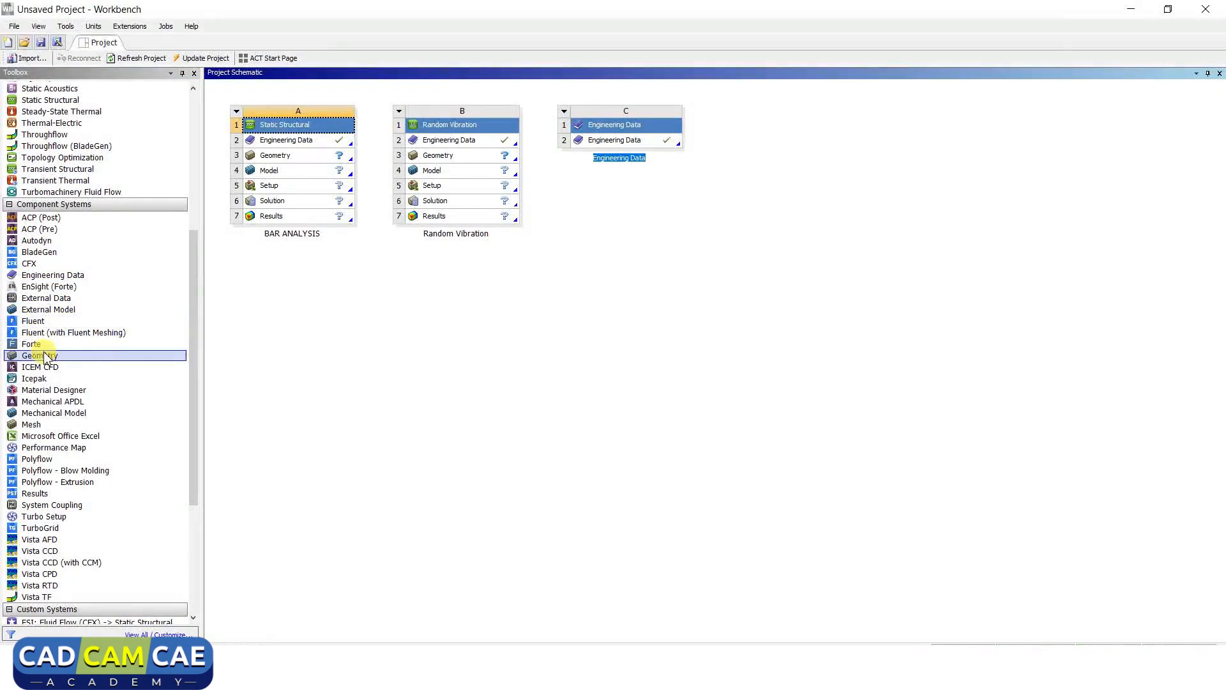
pyautogui.moveTo(45, 358); pyautogui.dragTo(748, 153)
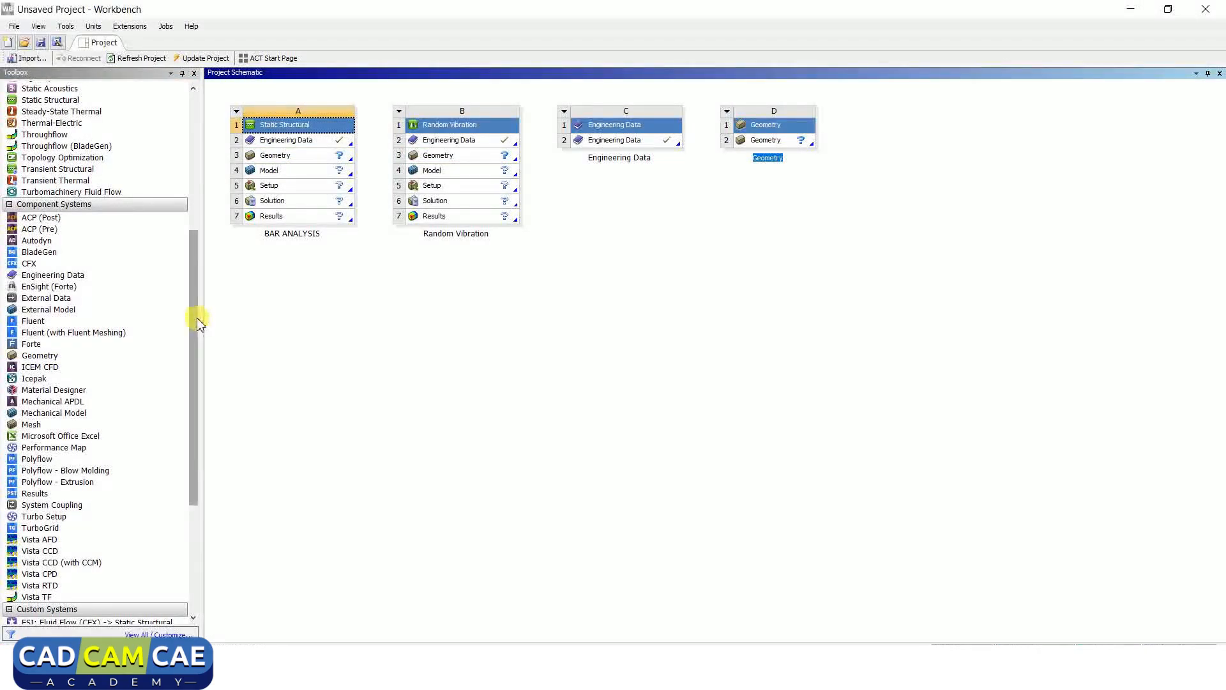
pyautogui.moveTo(198, 323); pyautogui.dragTo(197, 235)
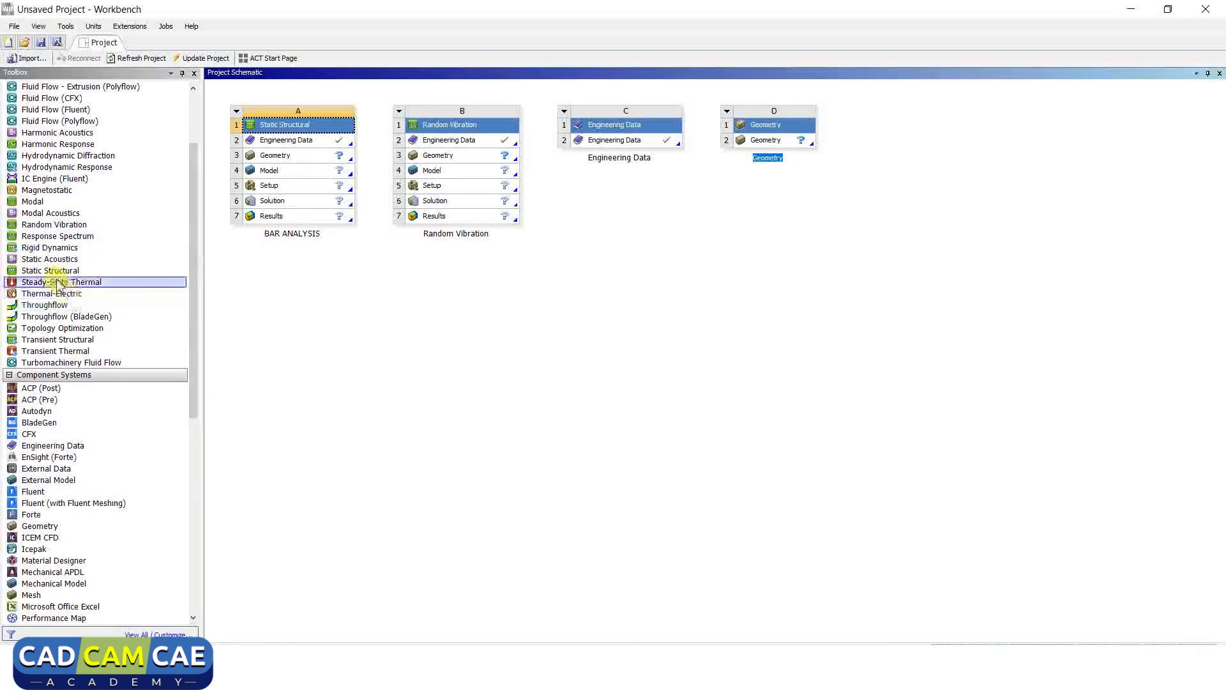
pyautogui.moveTo(50, 270); pyautogui.dragTo(888, 152)
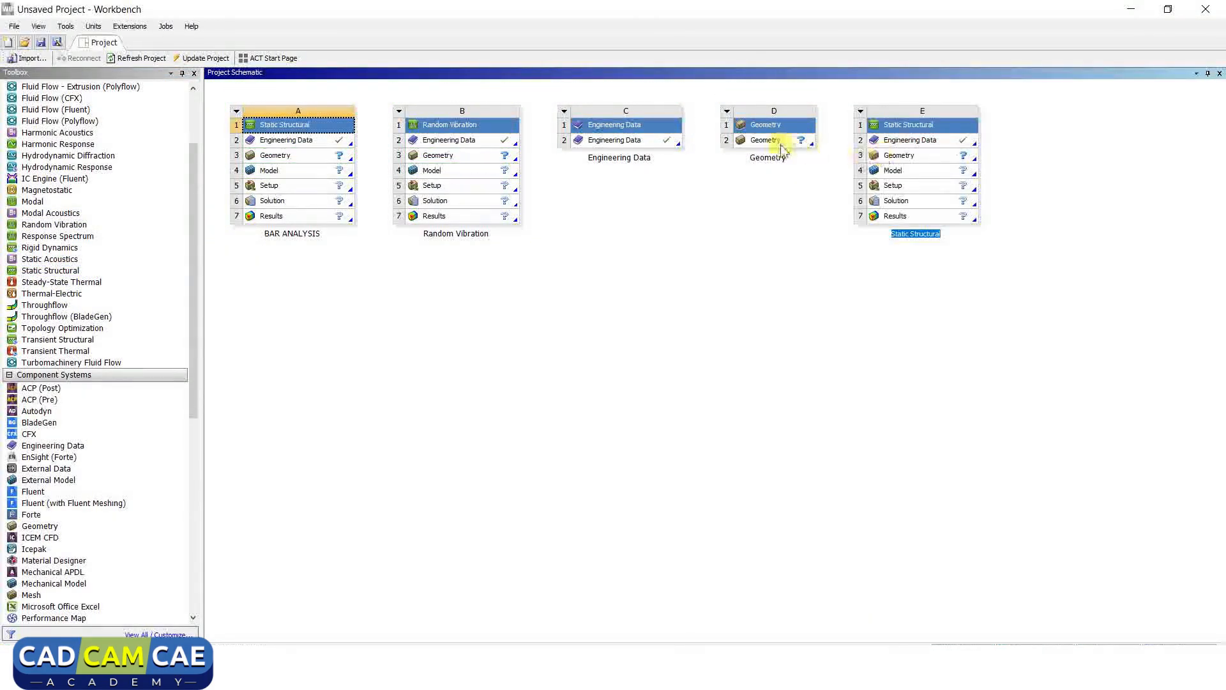
pyautogui.moveTo(765, 140); pyautogui.dragTo(903, 156)
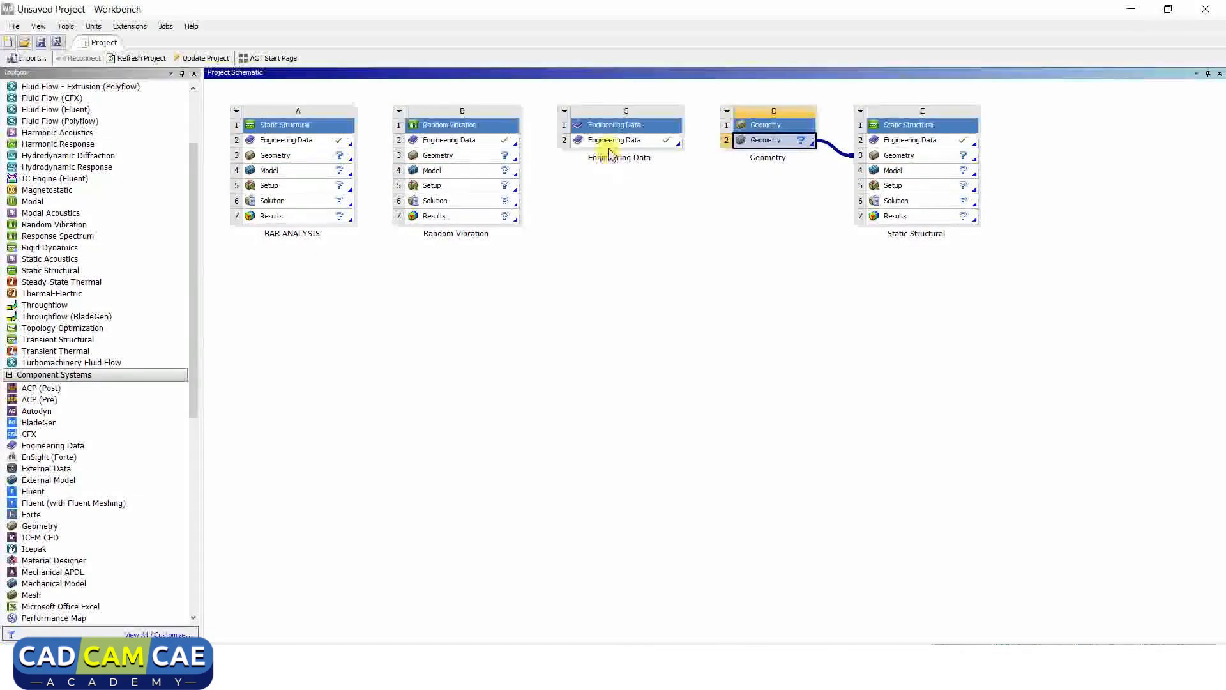
pyautogui.moveTo(607, 140); pyautogui.dragTo(892, 141)
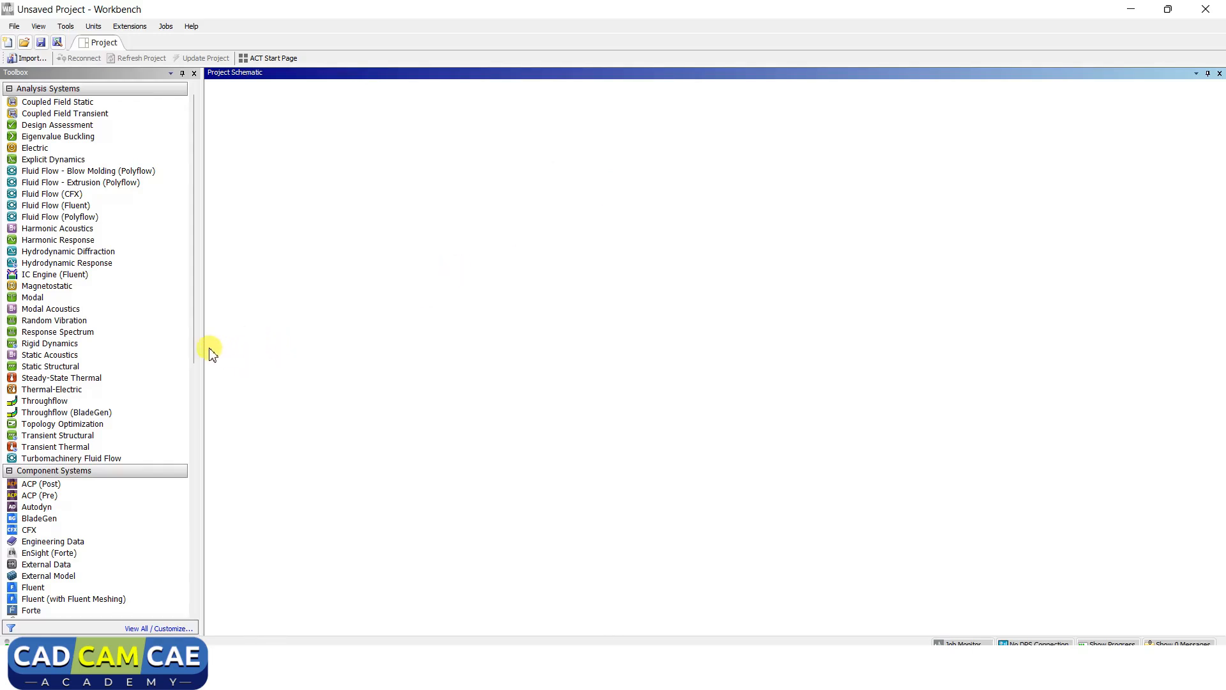
# Place a new Static Structural system A and show its Geometry cell's Import Geometry choices.
pyautogui.click(55, 369)
pyautogui.moveTo(55, 370); pyautogui.dragTo(277, 151)
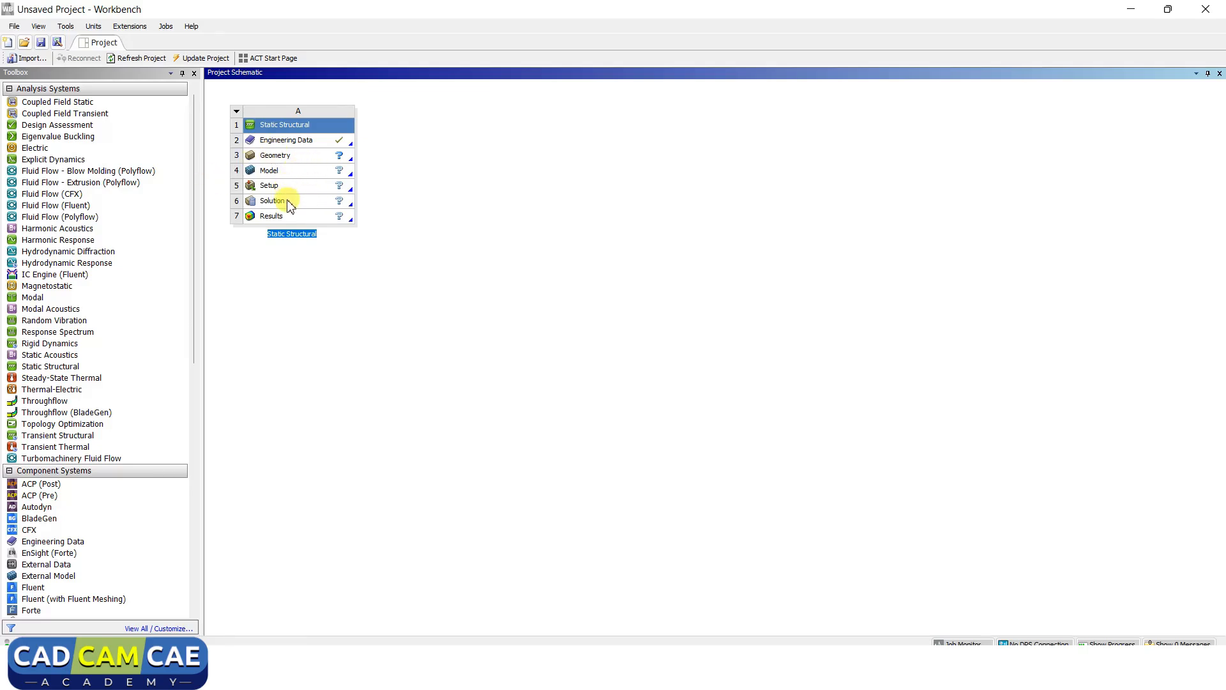
pyautogui.rightClick(303, 159)
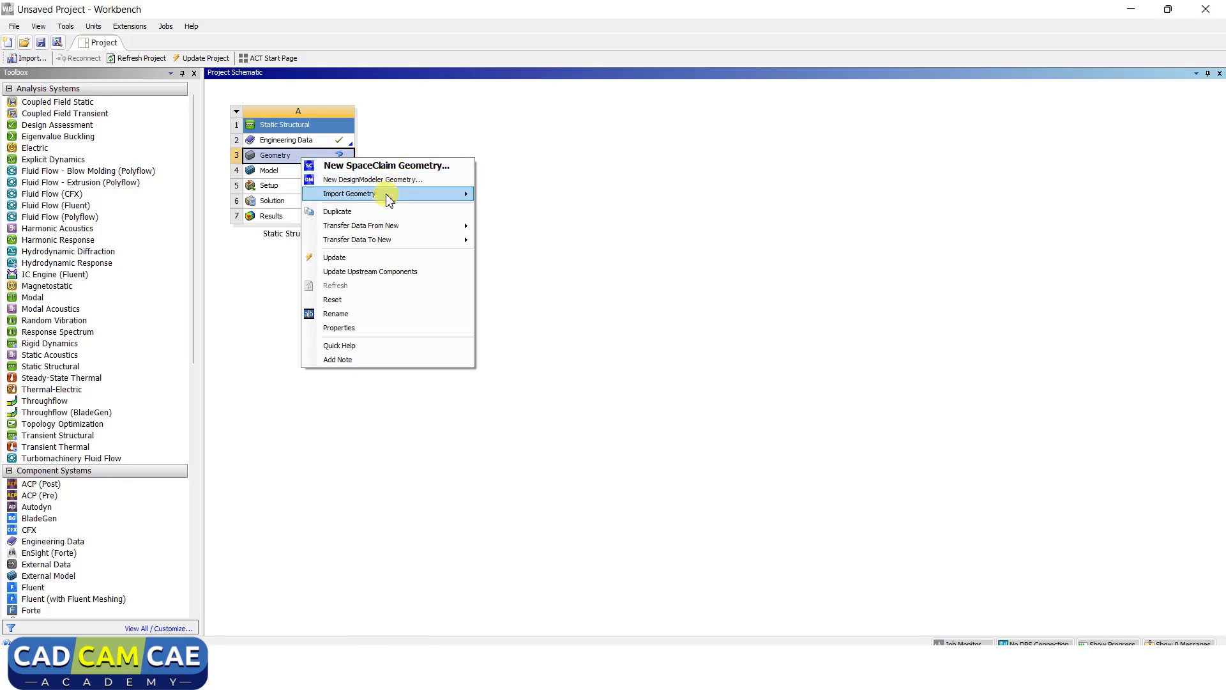
pyautogui.moveTo(389, 200)
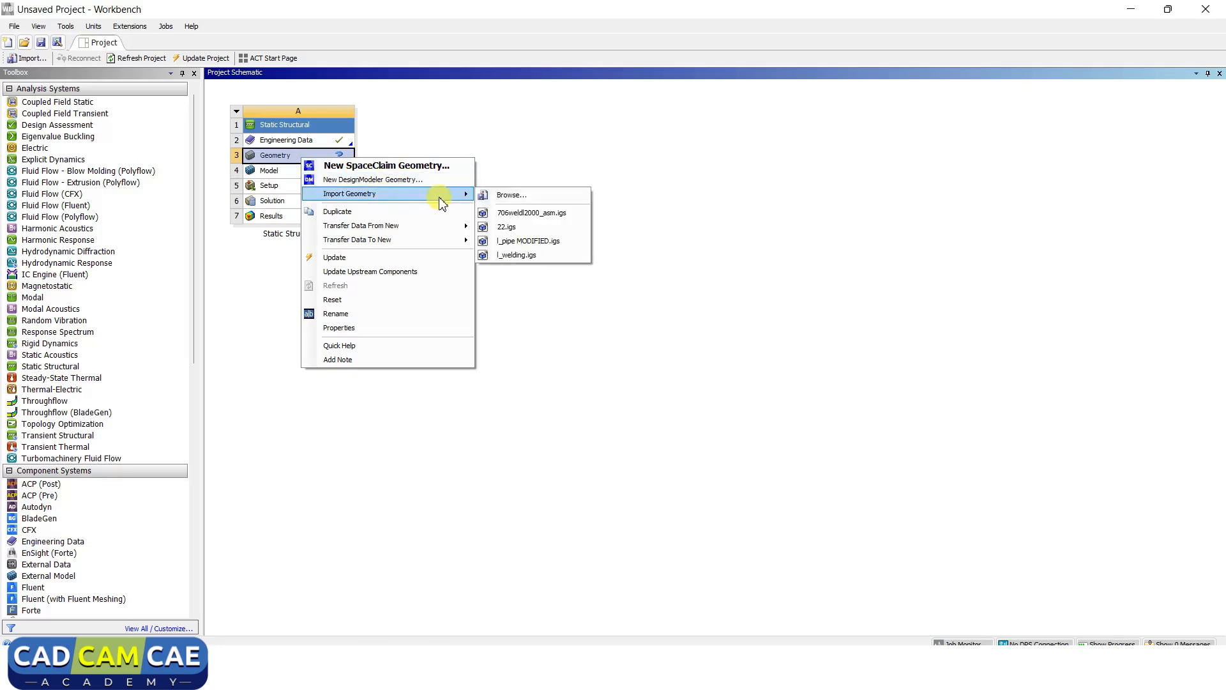
# Create new geometry for system A in DesignModeler and view the XYPlane face-on.
pyautogui.click(369, 181)
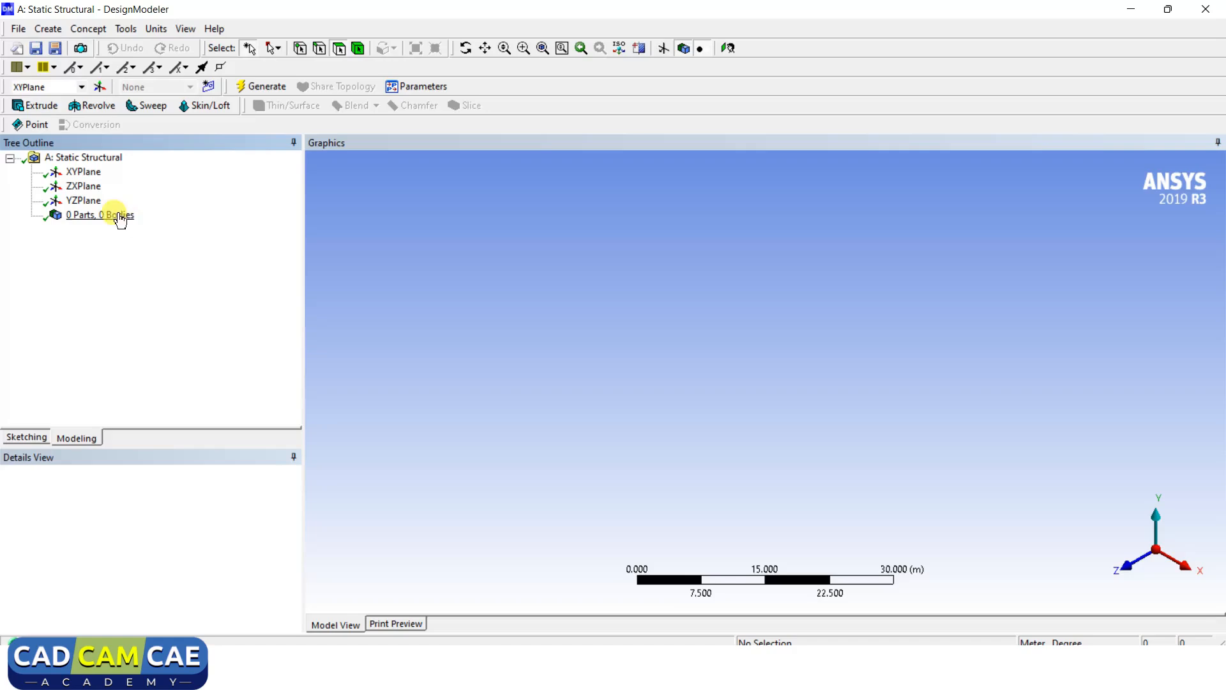
pyautogui.click(91, 177)
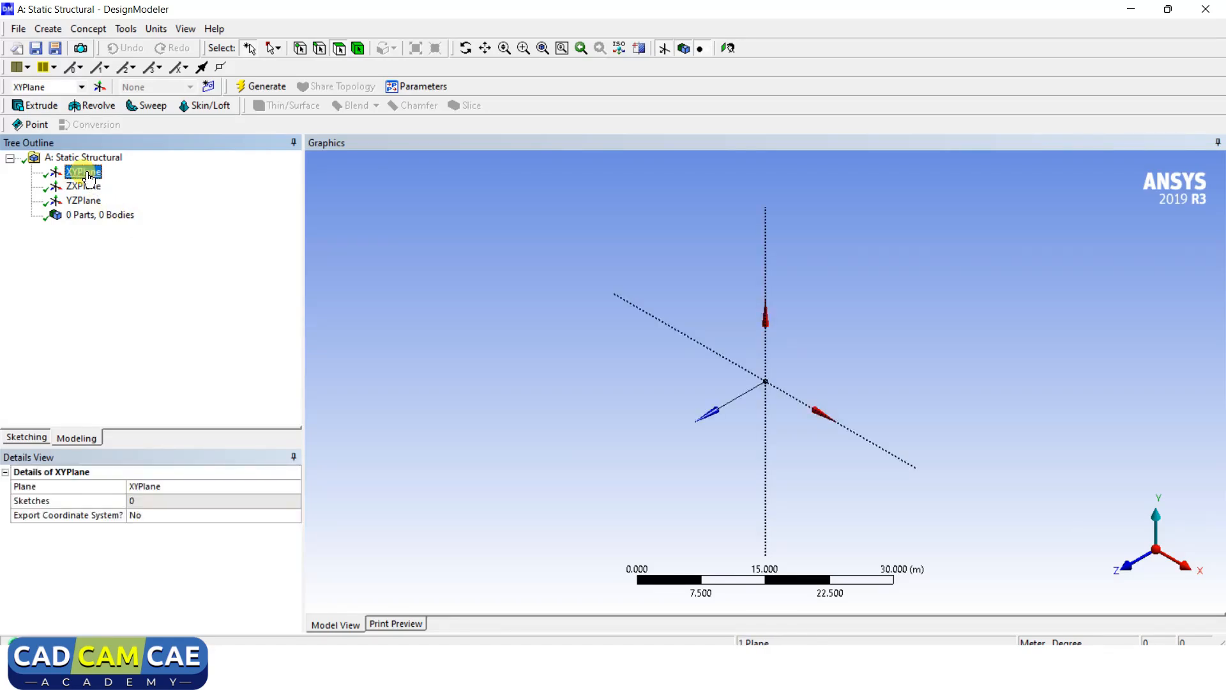
pyautogui.rightClick(88, 175)
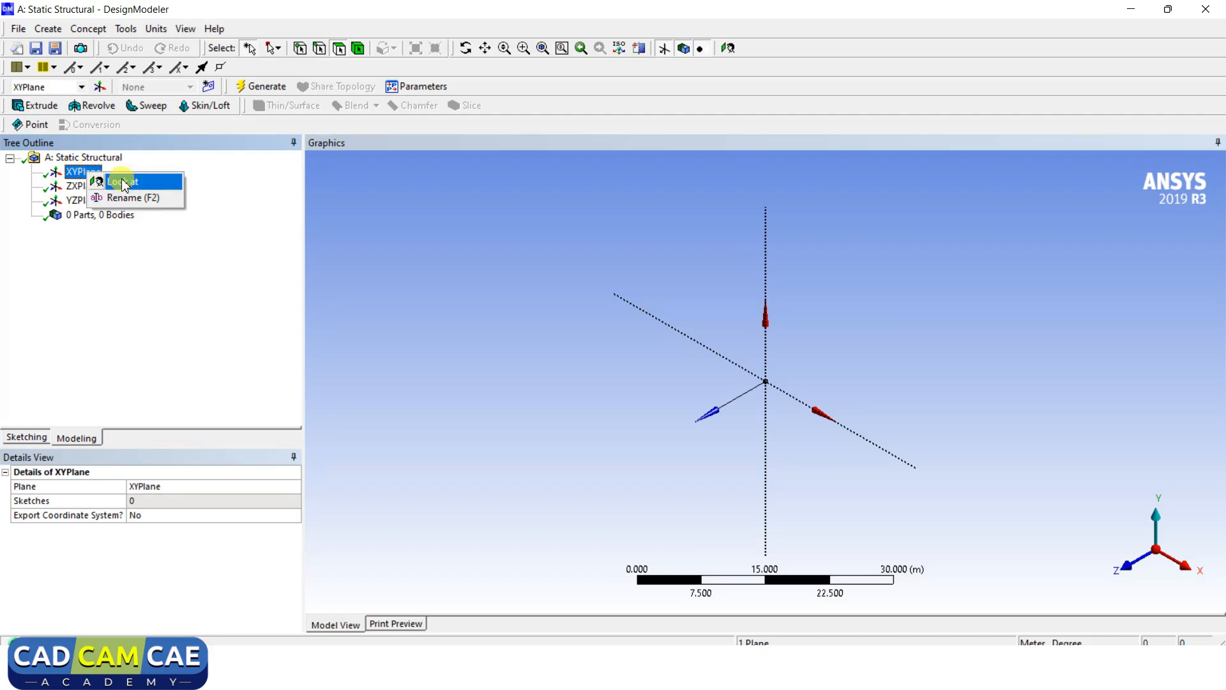
pyautogui.click(123, 182)
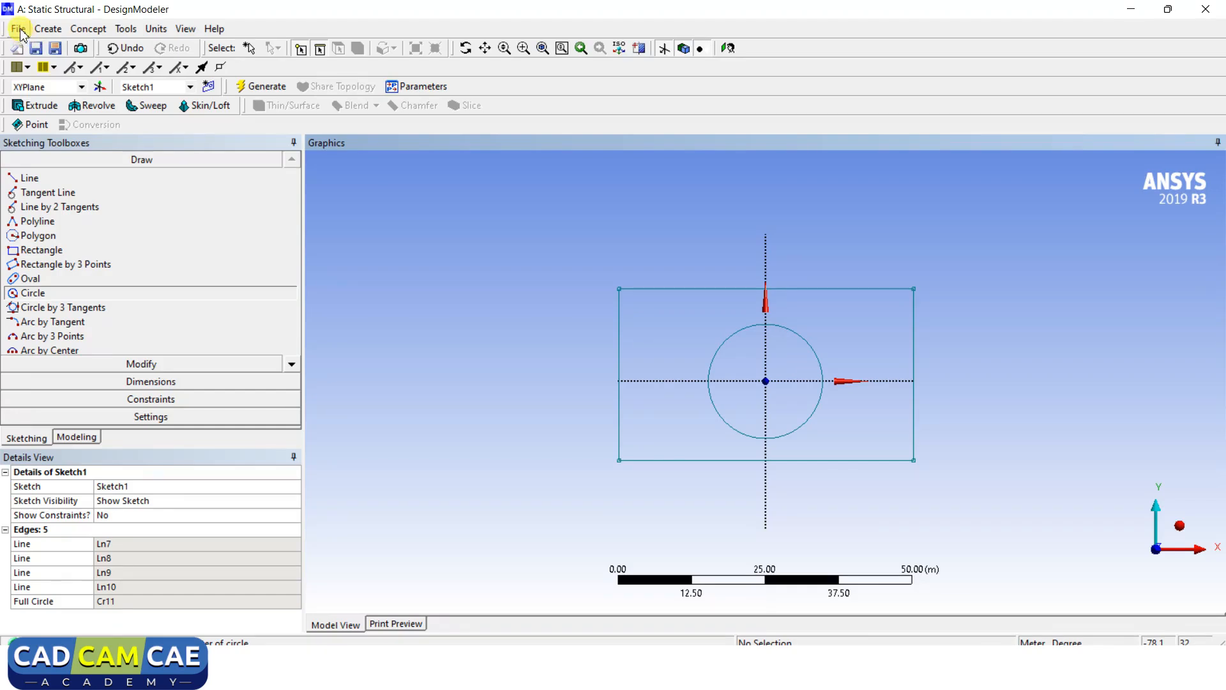
pyautogui.click(20, 31)
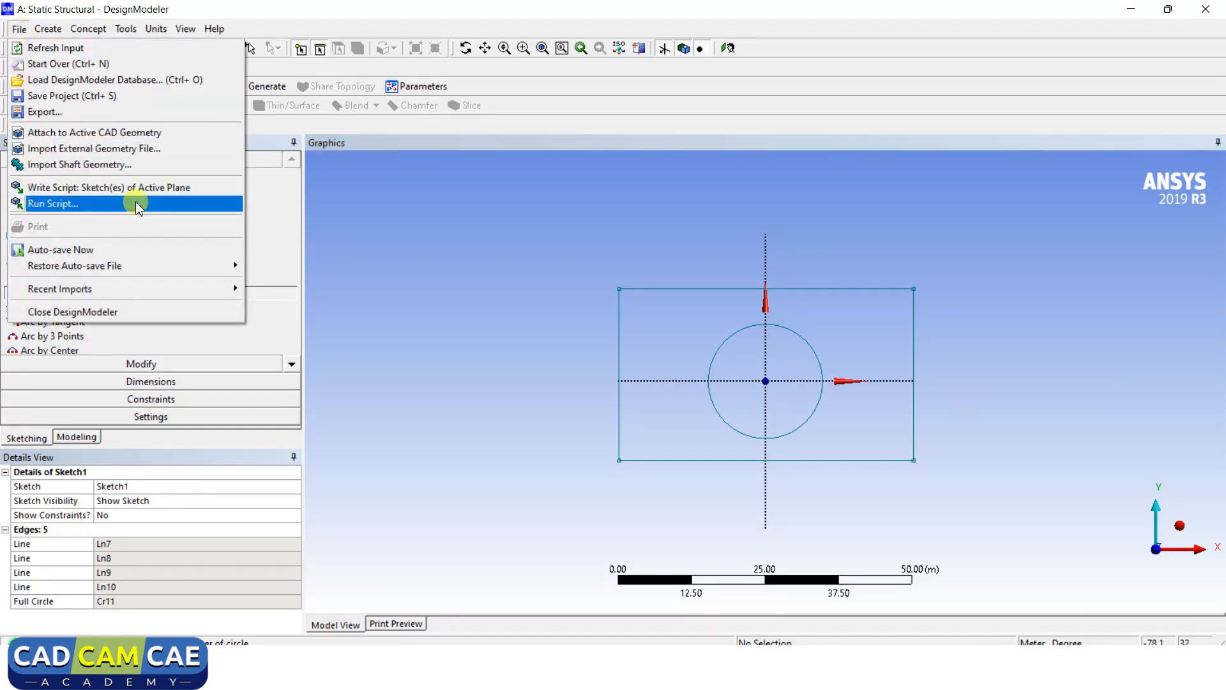
# Import the external geometry file cranck_shaft.igs as the Import1 feature.
pyautogui.click(126, 150)
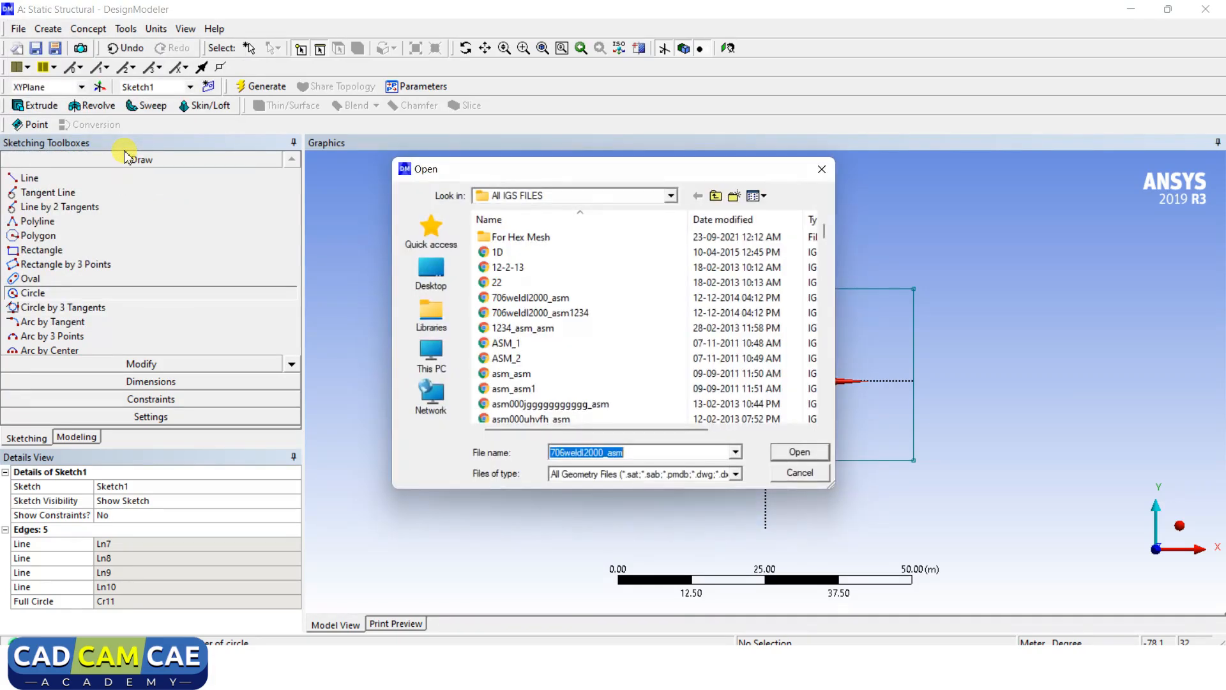
pyautogui.scroll(-3, 632, 290)
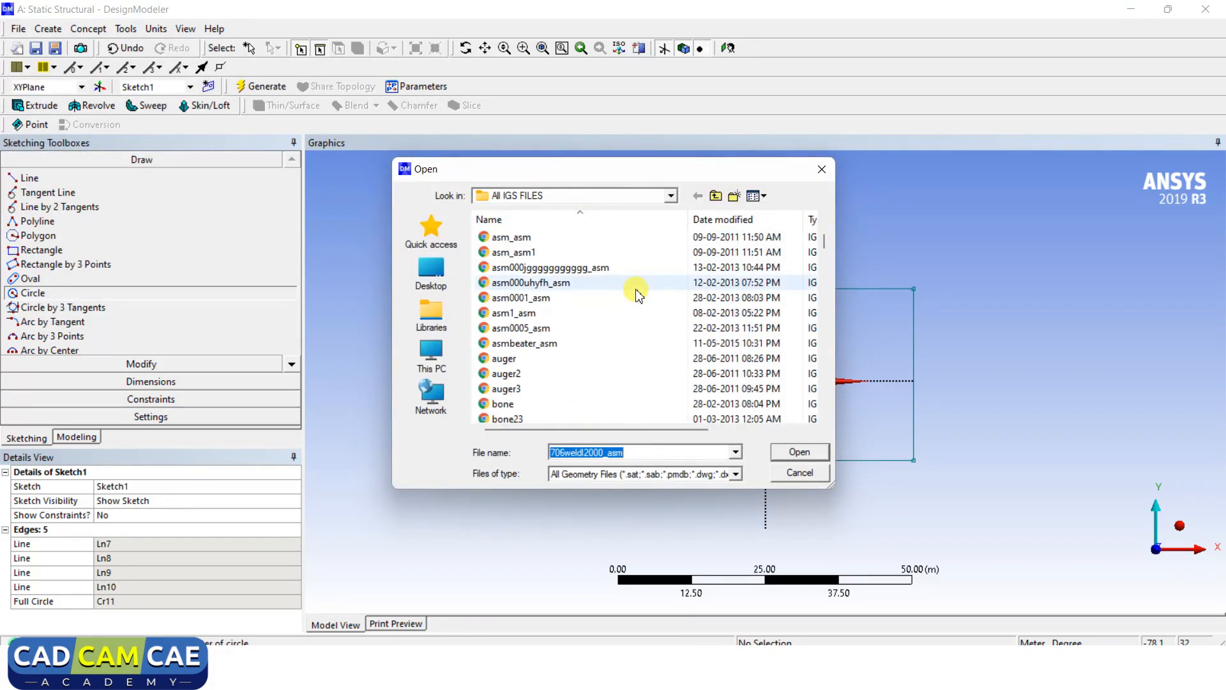
pyautogui.scroll(-3, 637, 294)
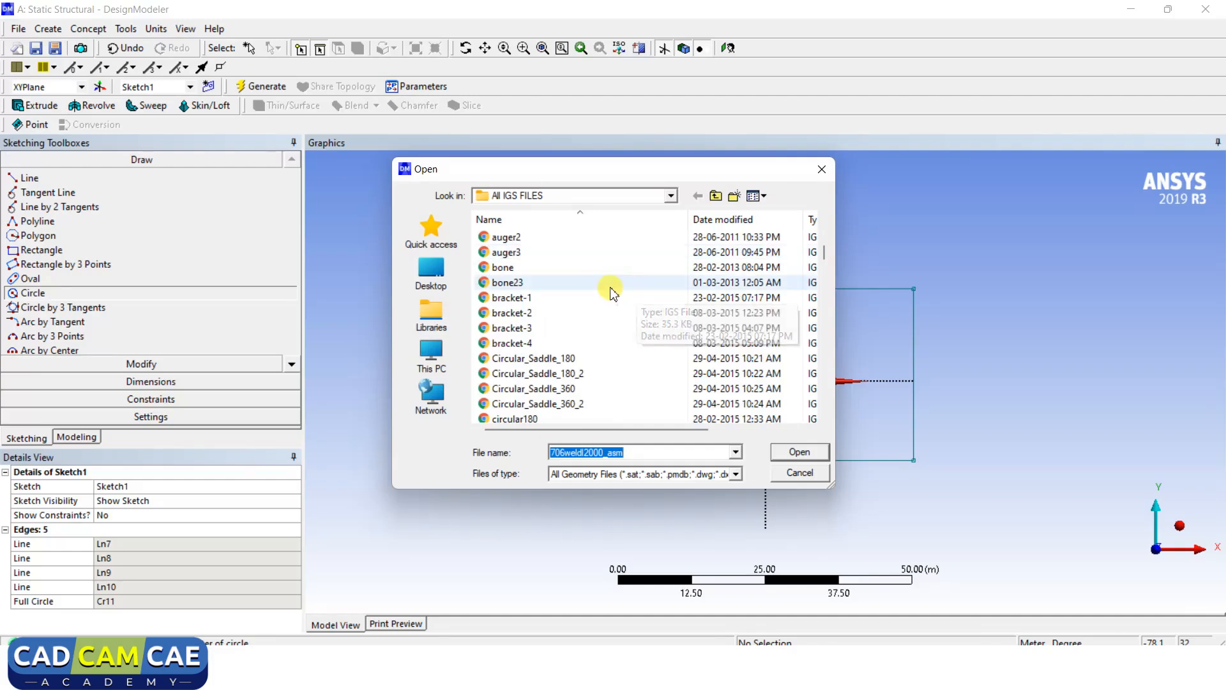
pyautogui.scroll(3, 594, 282)
pyautogui.scroll(-9, 559, 313)
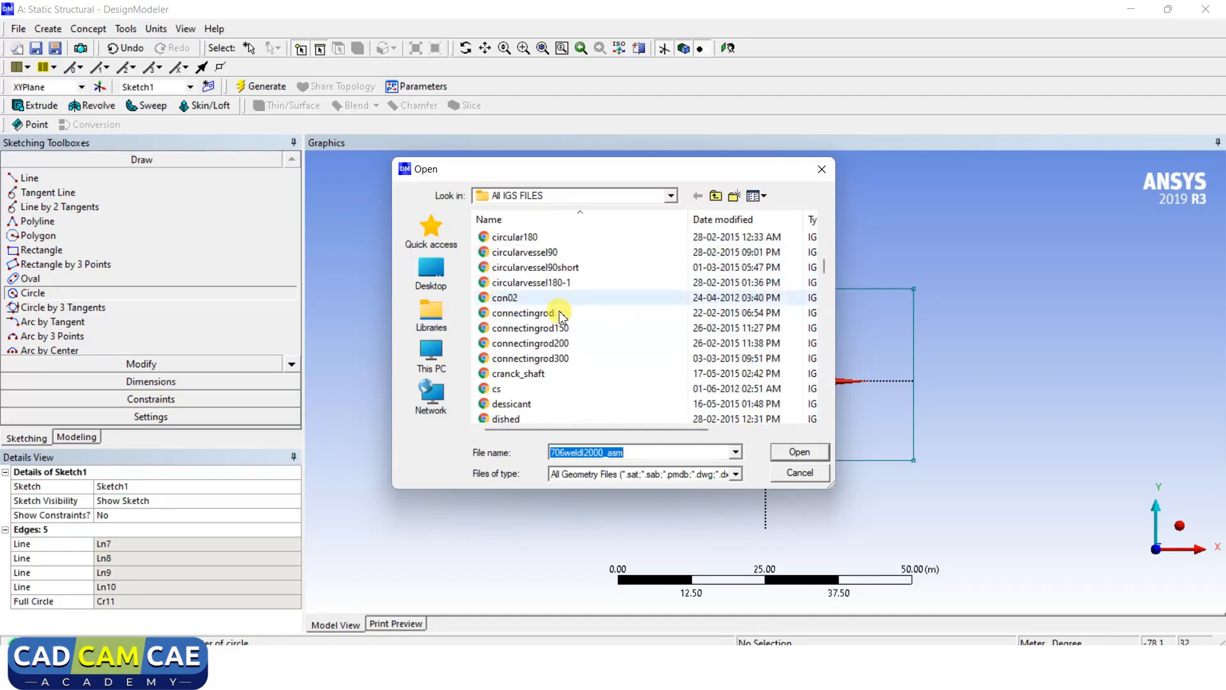
pyautogui.click(536, 377)
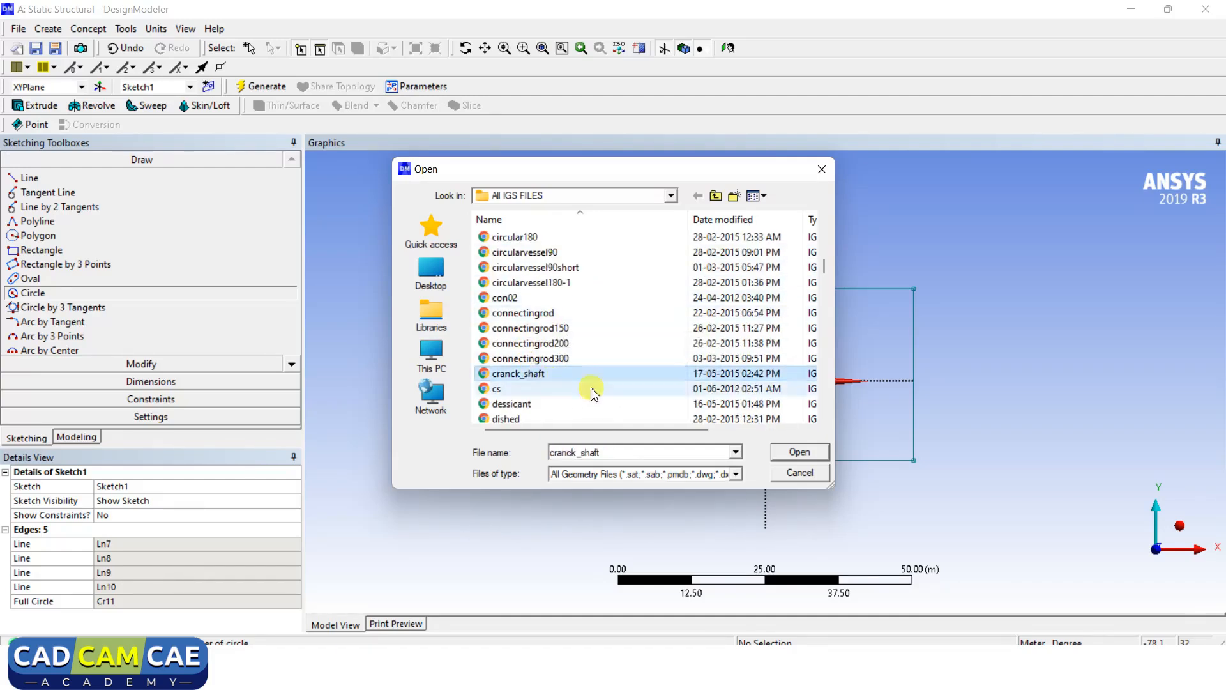
pyautogui.click(788, 452)
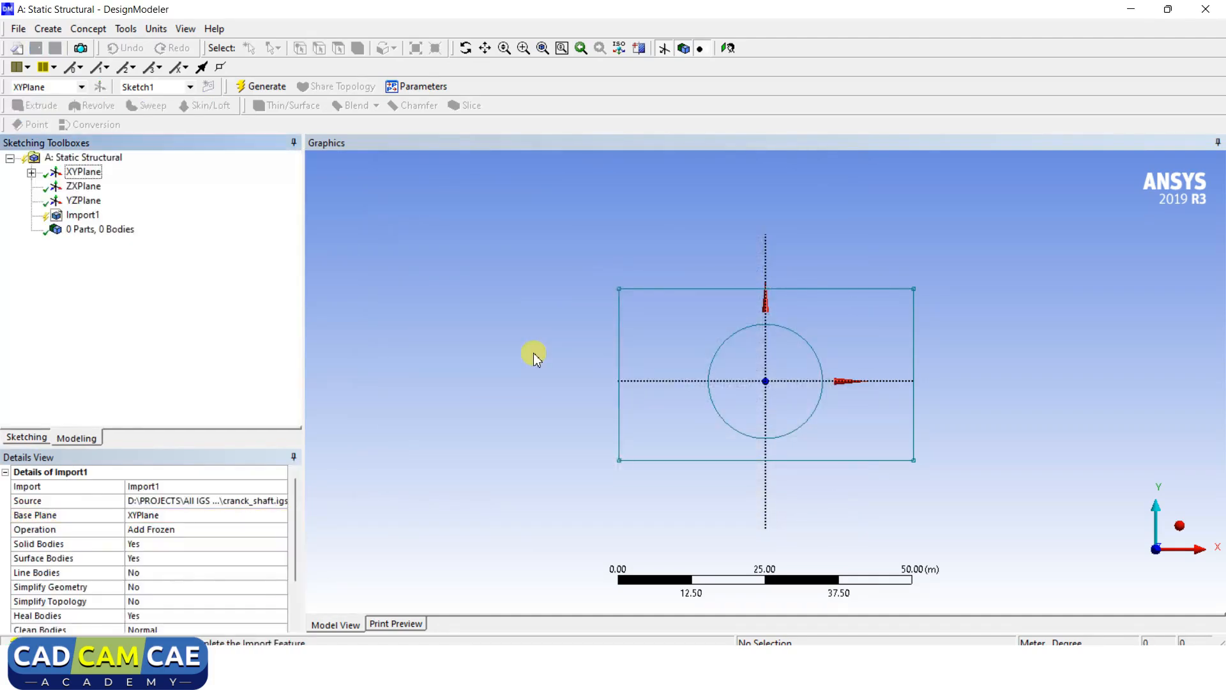
# Generate Import1, then rotate and zoom out to see the whole crankshaft in 3-D.
pyautogui.click(269, 87)
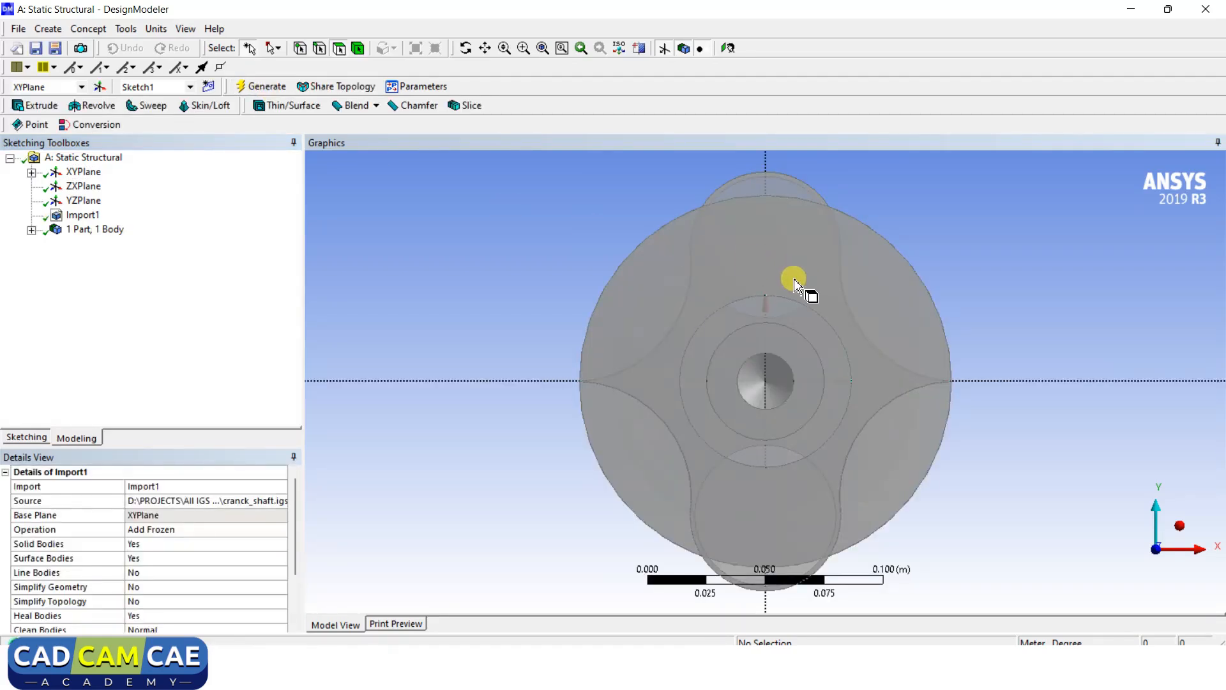
pyautogui.moveTo(854, 309); pyautogui.dragTo(748, 309, button='middle')
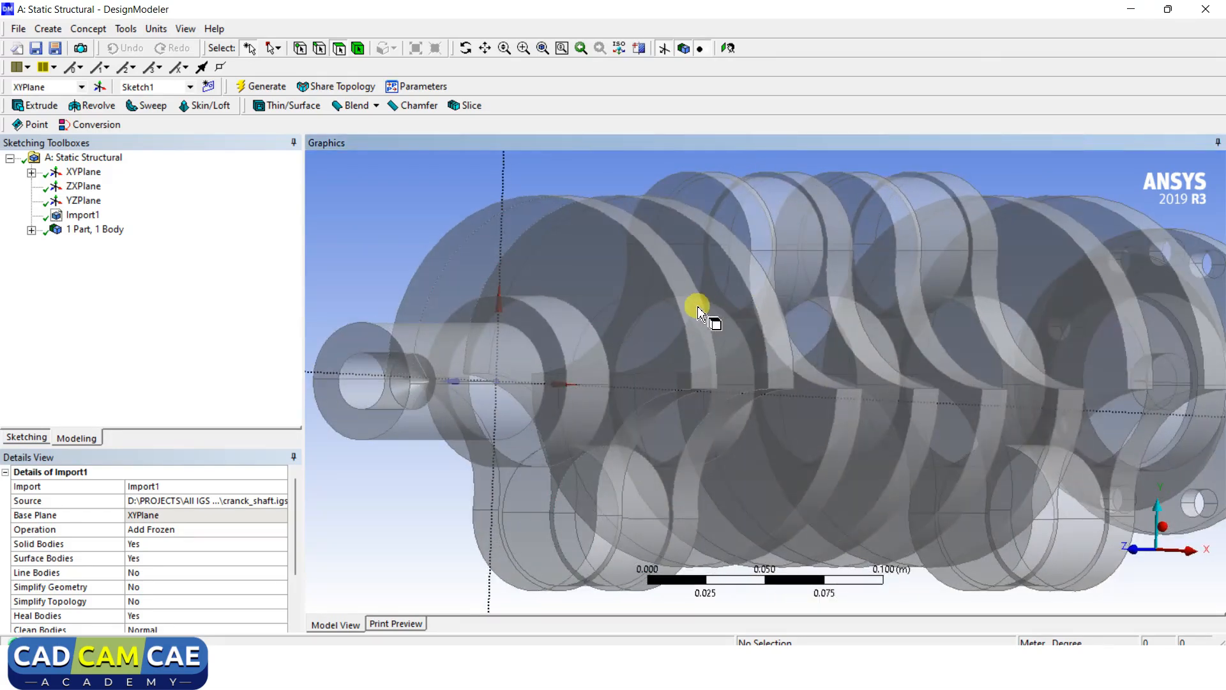
pyautogui.moveTo(894, 307); pyautogui.dragTo(807, 307, button='middle')
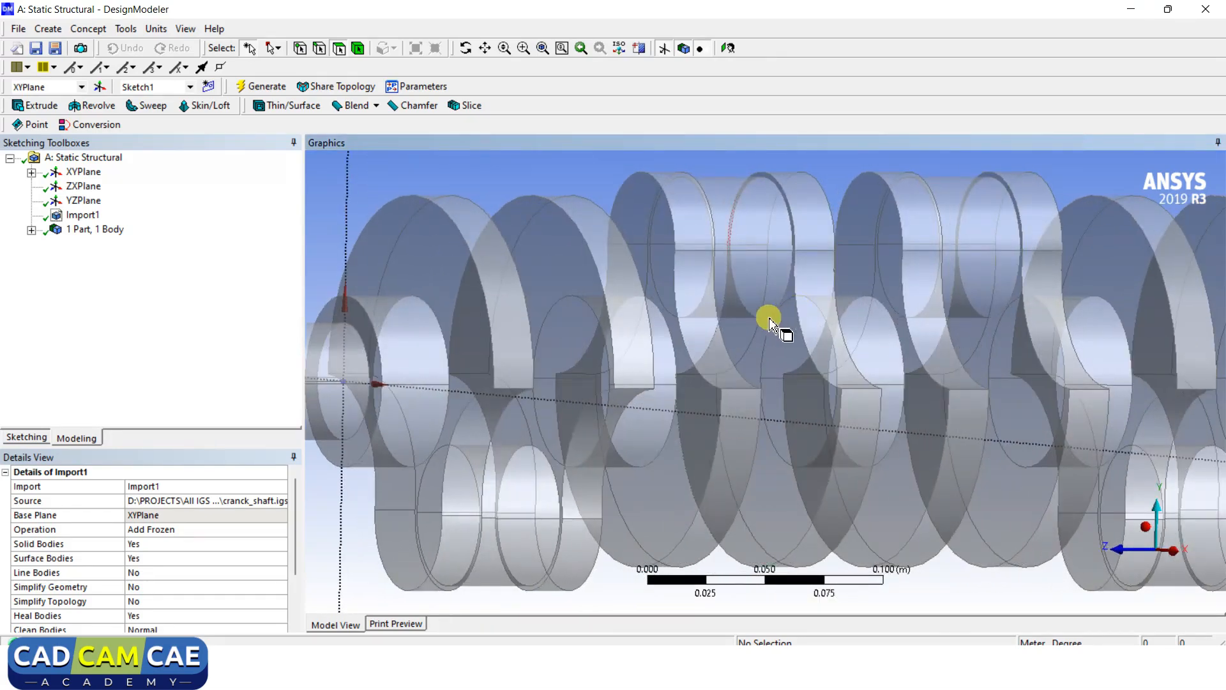
pyautogui.moveTo(915, 293); pyautogui.dragTo(790, 317, button='middle')
pyautogui.scroll(-5, 799, 304)
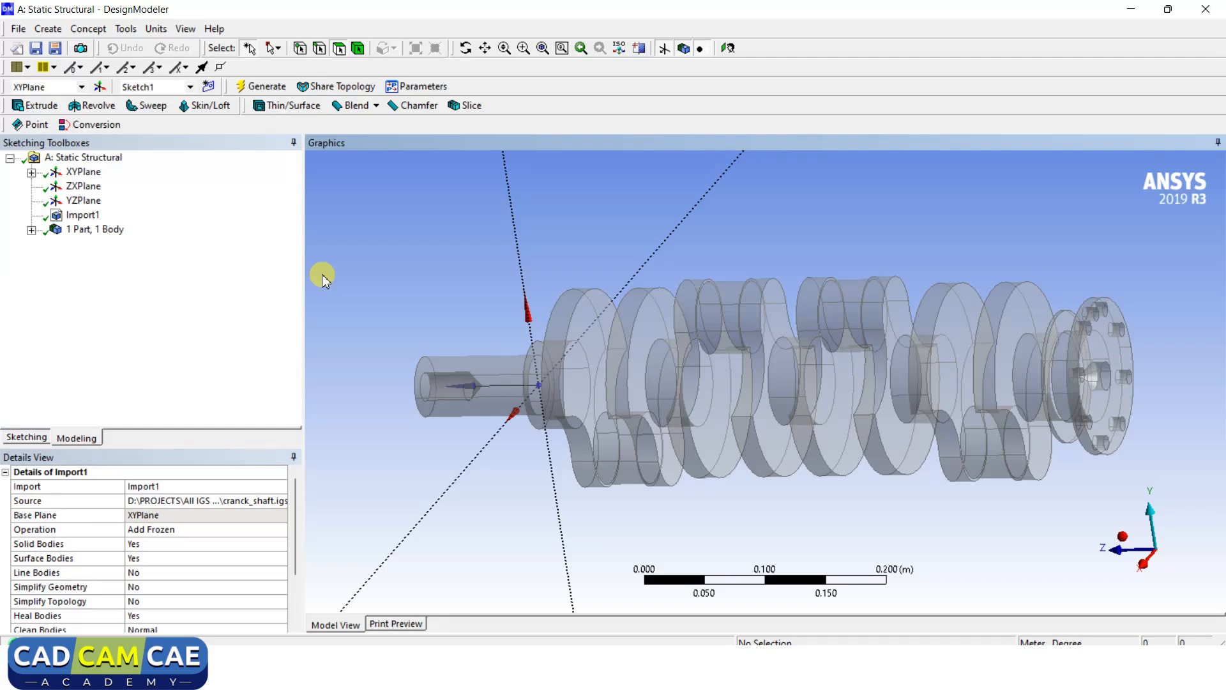
# Close DesignModeler and open the Static Structural Model cell in Mechanical.
pyautogui.click(1211, 11)
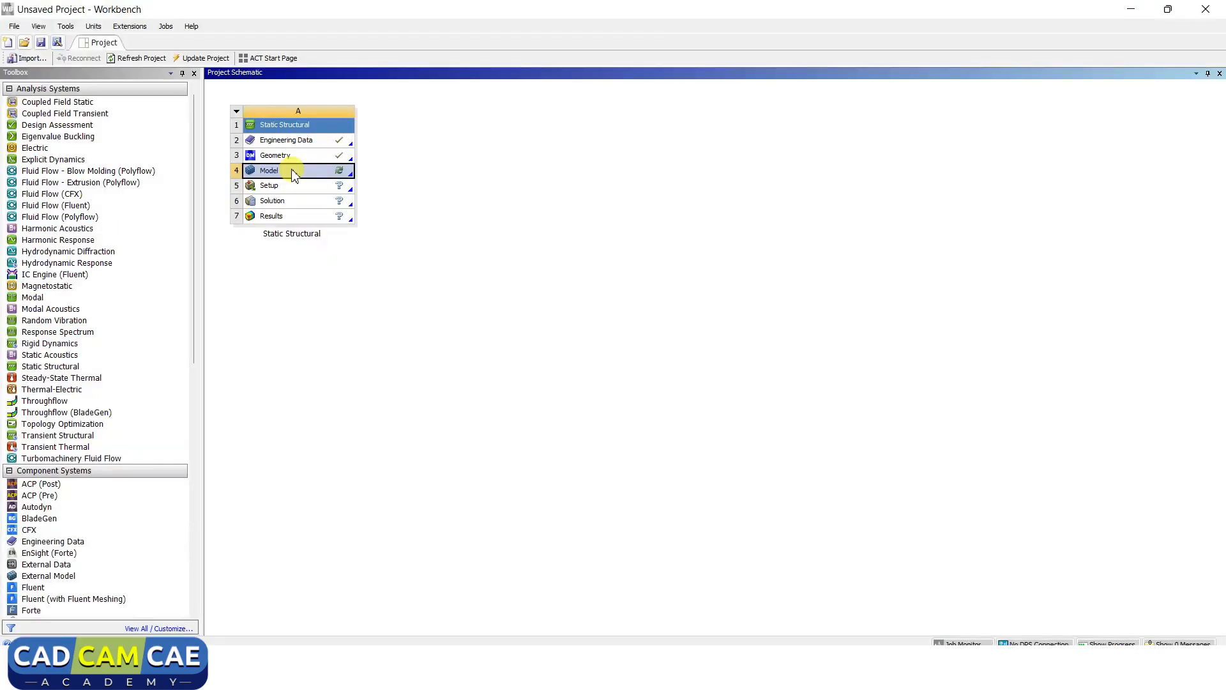
pyautogui.rightClick(294, 175)
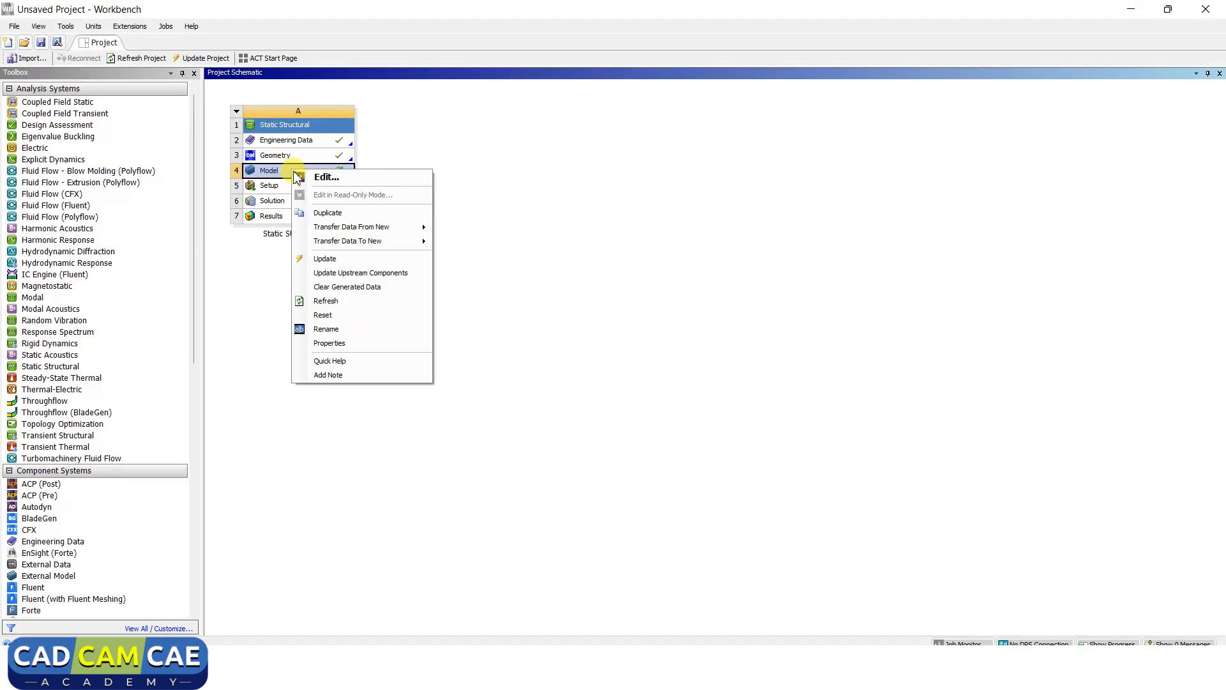
pyautogui.click(347, 178)
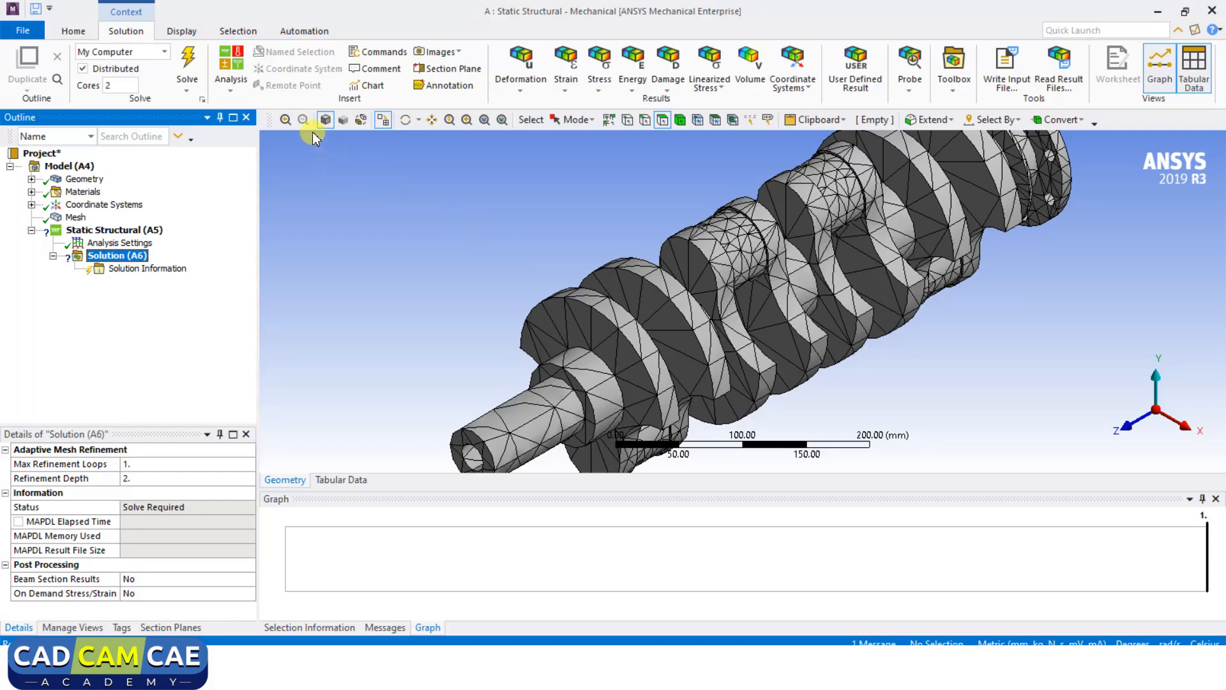
# Rotate, pan and zoom the meshed crankshaft until its full length is centred.
pyautogui.click(405, 121)
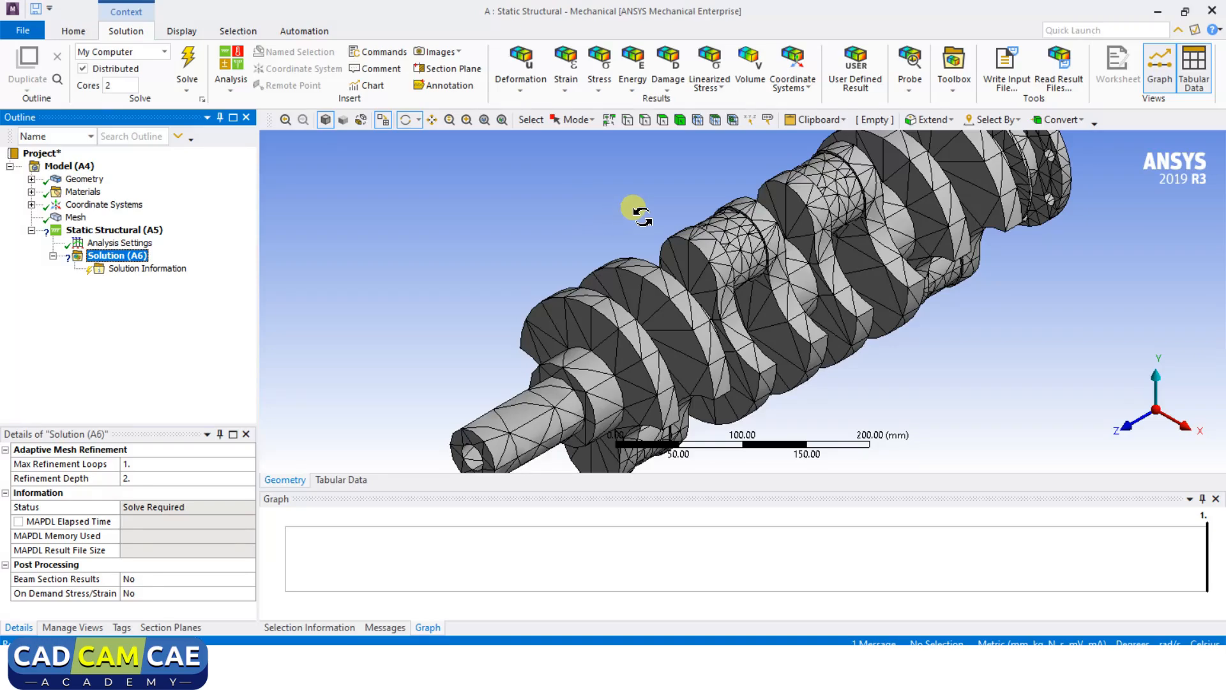
pyautogui.moveTo(638, 203); pyautogui.dragTo(420, 159)
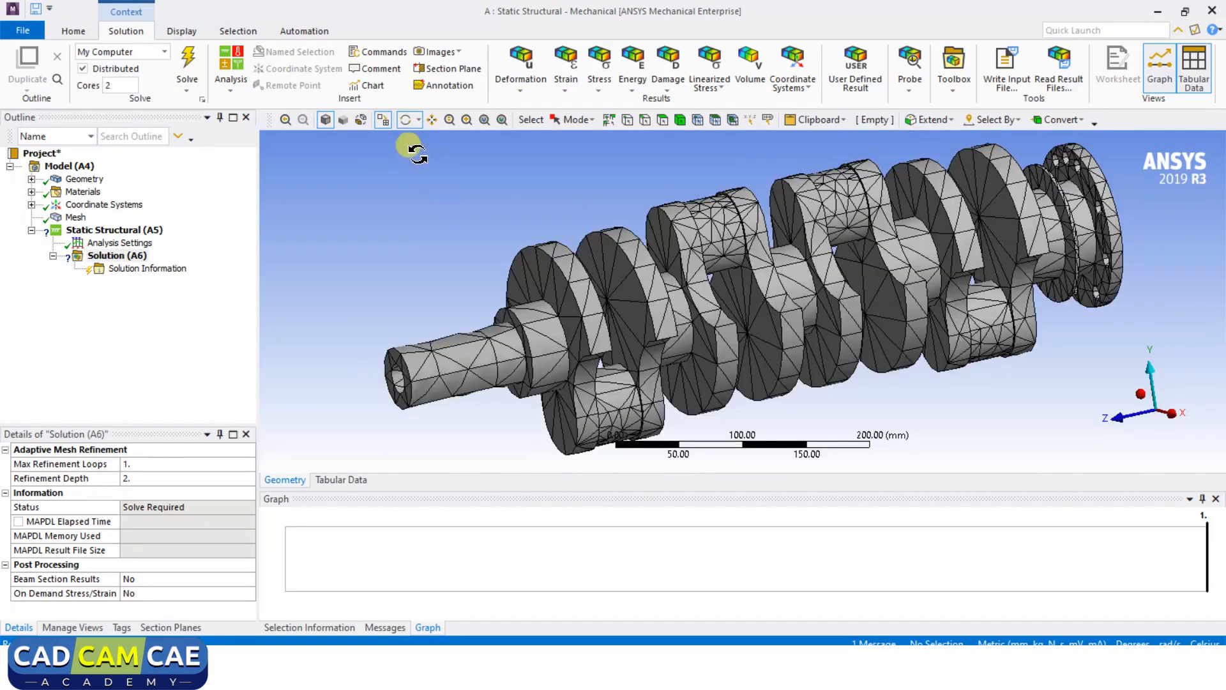
pyautogui.click(435, 124)
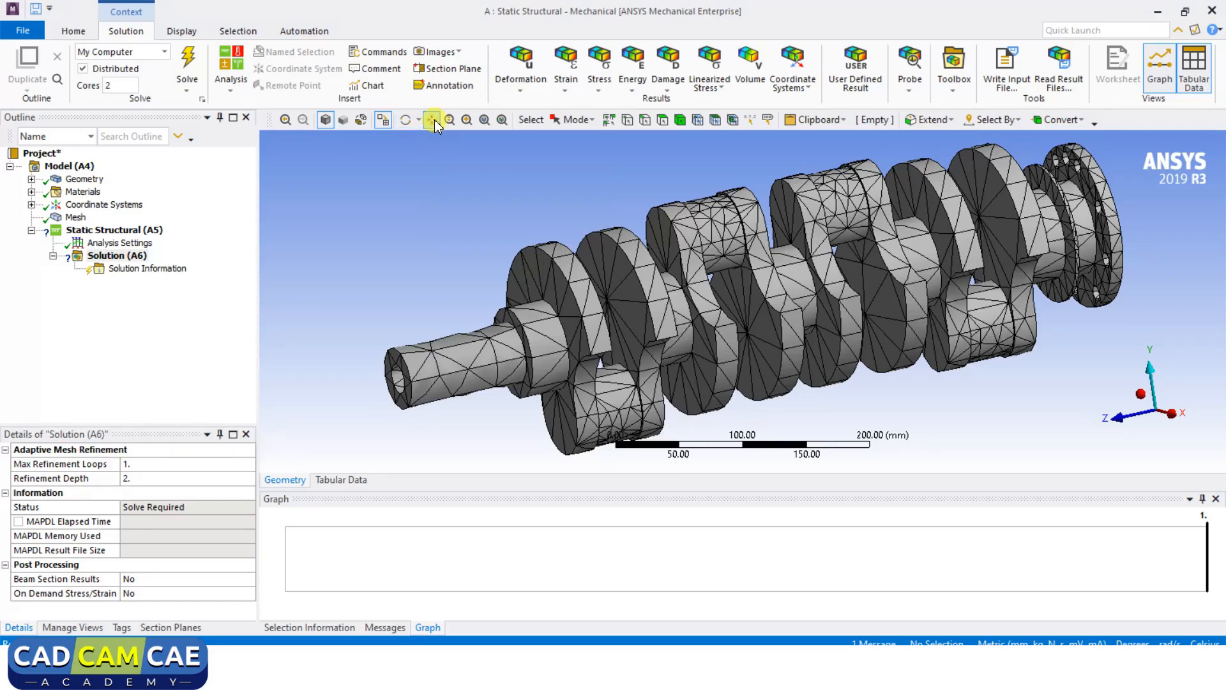
pyautogui.moveTo(613, 205); pyautogui.dragTo(790, 256)
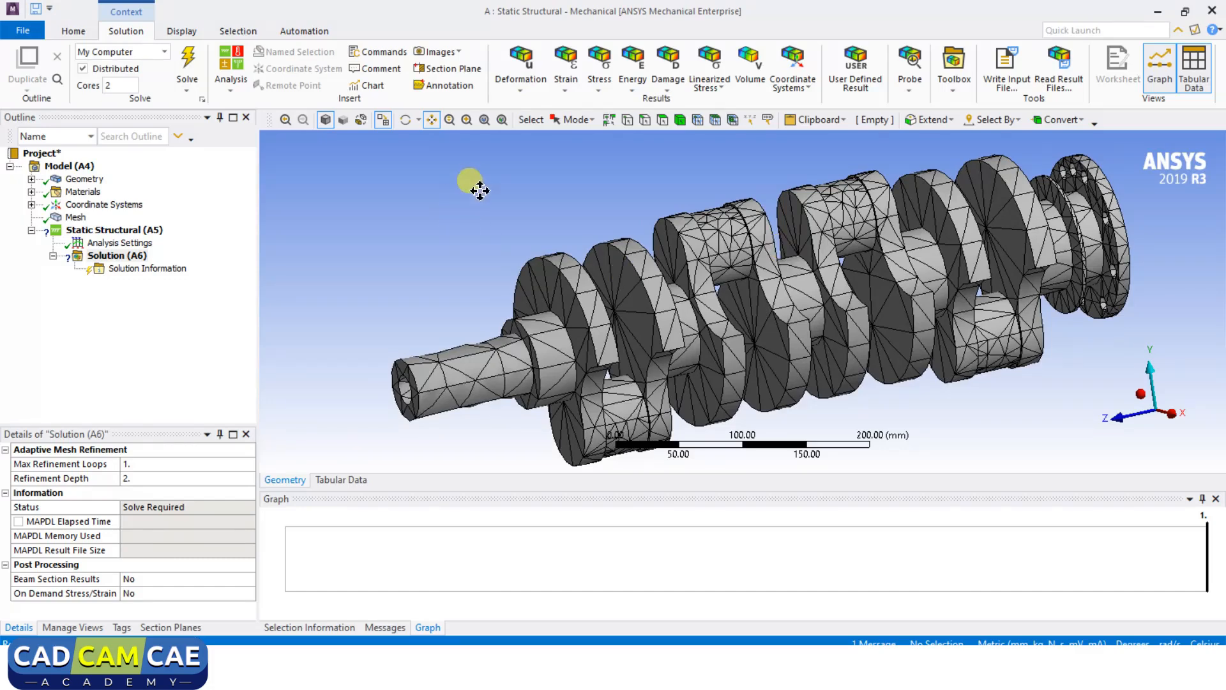
pyautogui.click(450, 121)
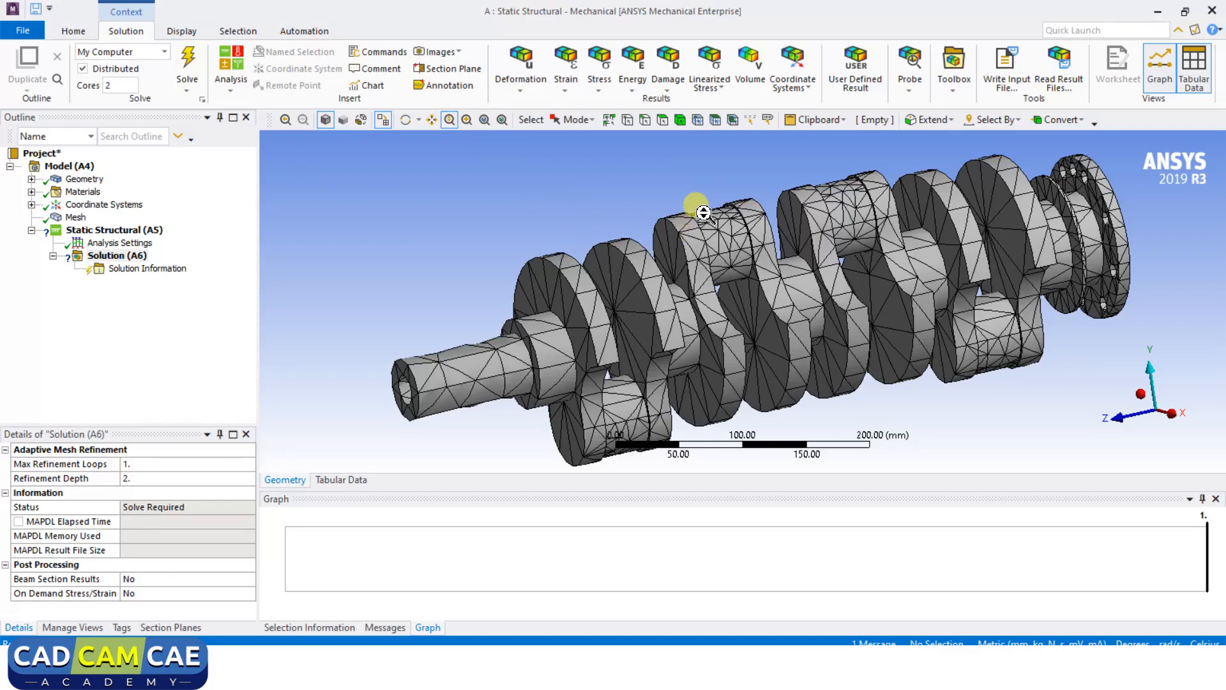
pyautogui.moveTo(704, 214); pyautogui.dragTo(731, 231)
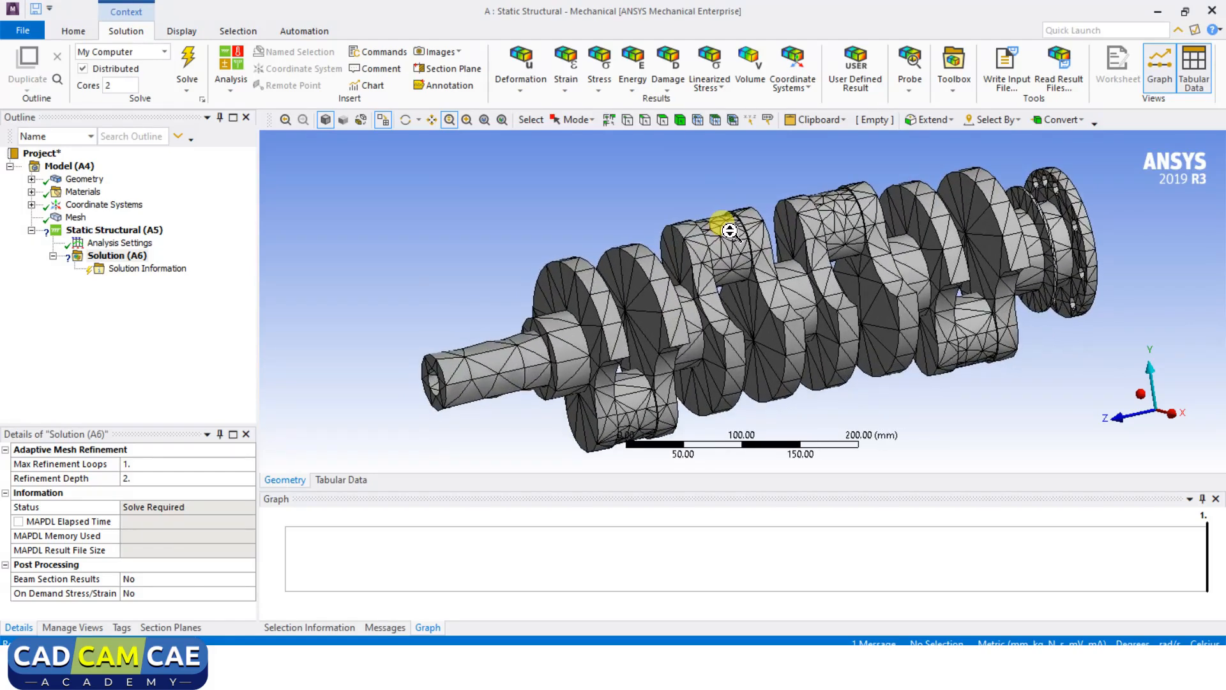
# Box-zoom the journal region, fit the view, then box-zoom onto the central crank webs.
pyautogui.click(468, 121)
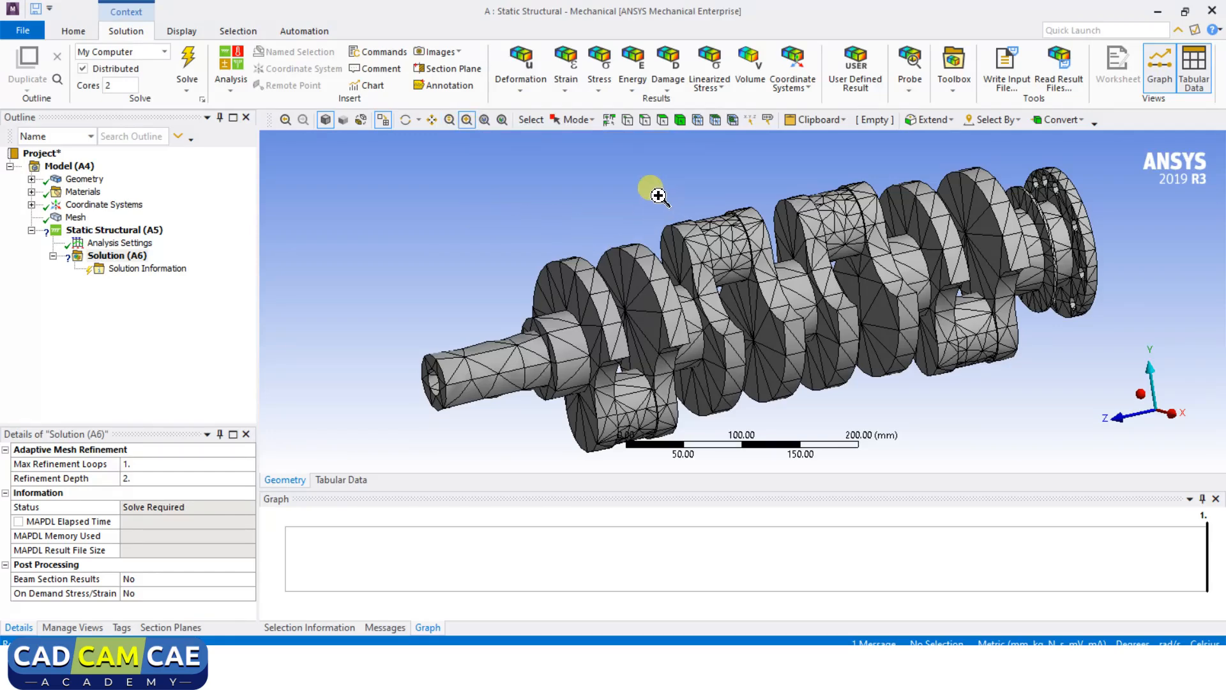
pyautogui.moveTo(657, 193); pyautogui.dragTo(770, 289)
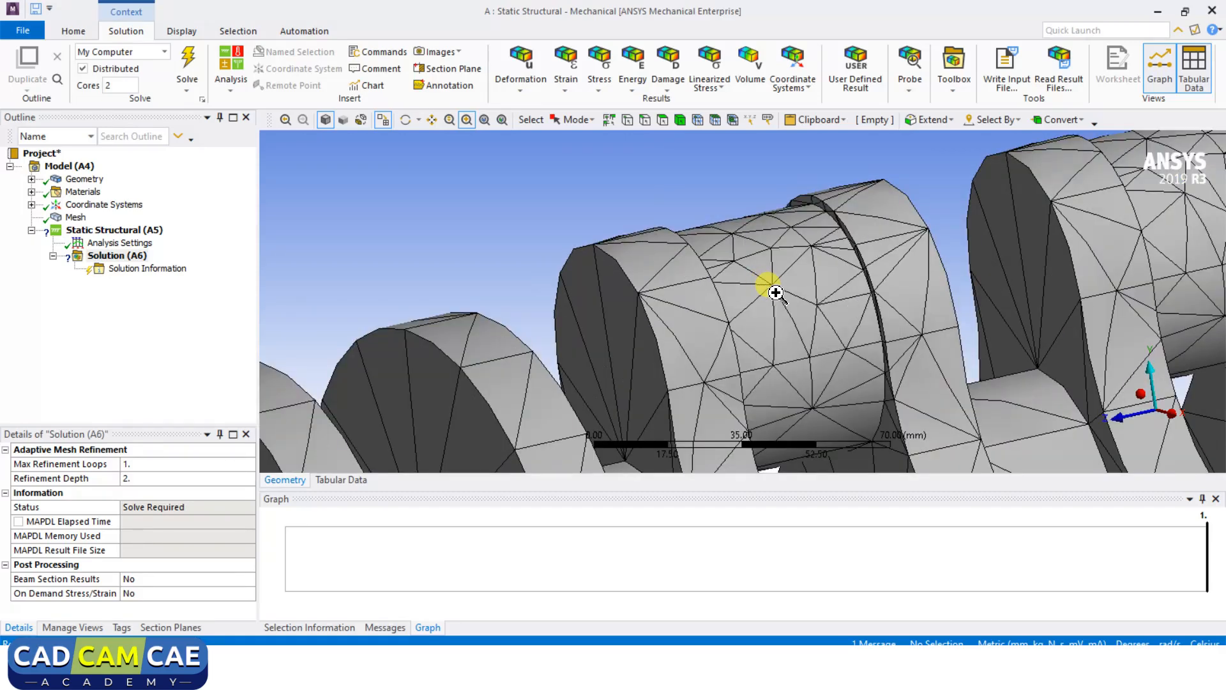
pyautogui.click(485, 122)
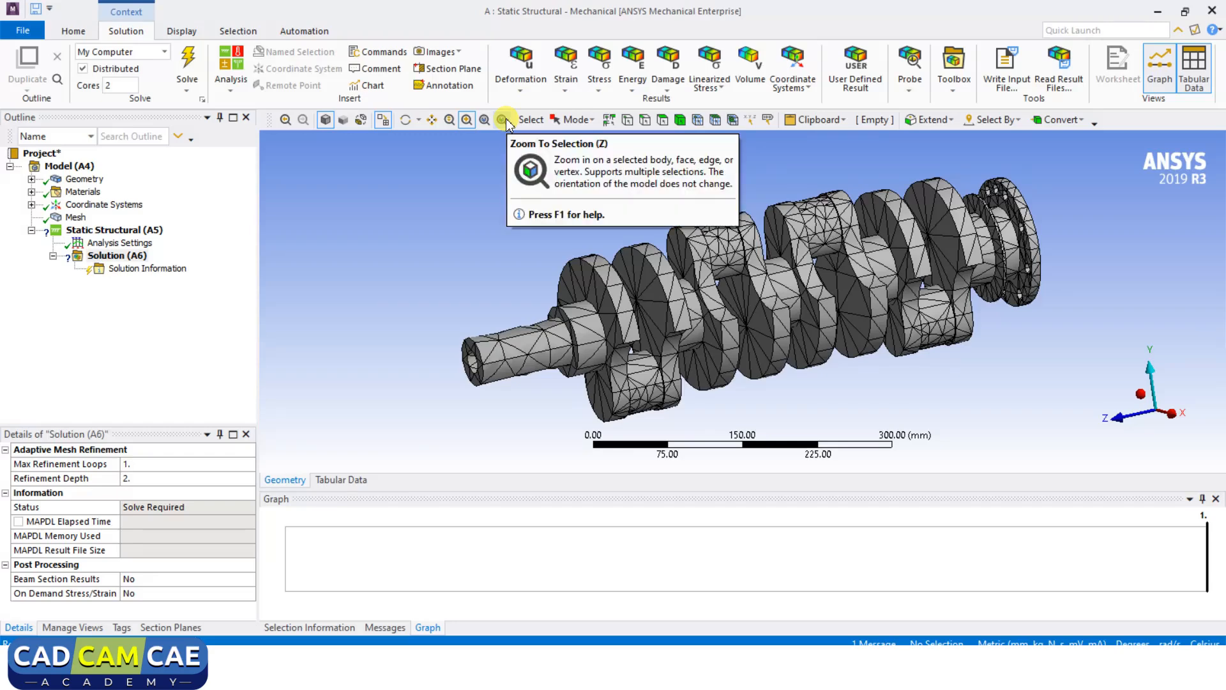
pyautogui.moveTo(561, 164); pyautogui.dragTo(863, 323)
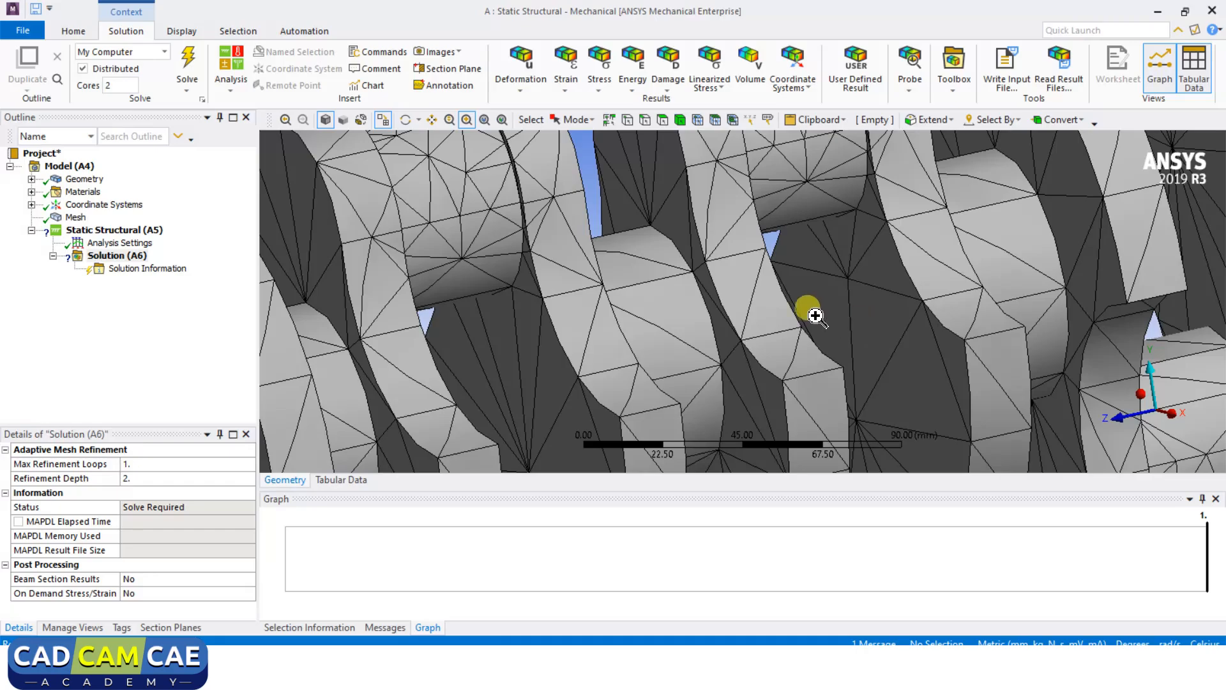